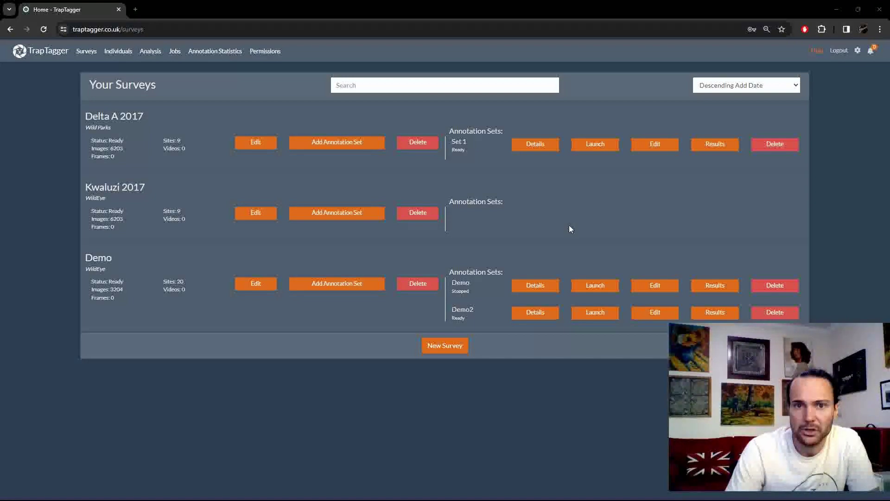
- Add an annotation set to the Kwaluzi 2017 survey, named Demo, with the type New Annotation Set
{"action": "left_click", "coordinate": [331, 216]}
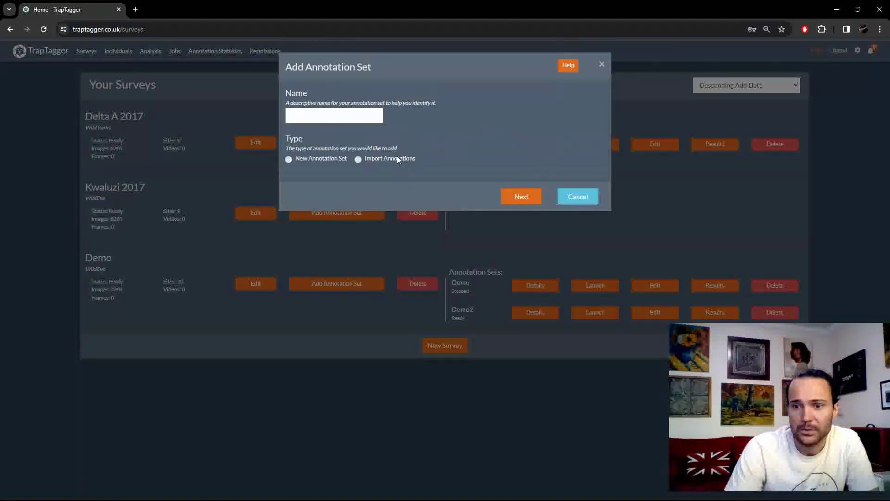
{"action": "left_click", "coordinate": [339, 115]}
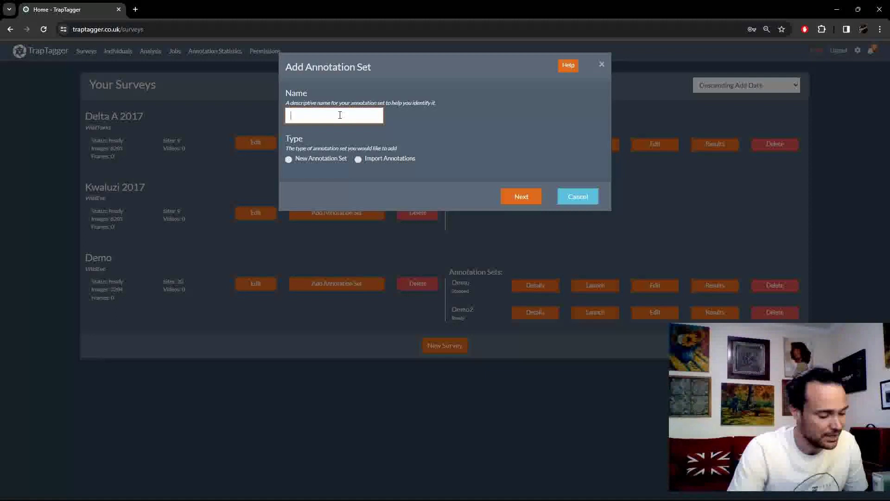
{"action": "type", "text": "Demo"}
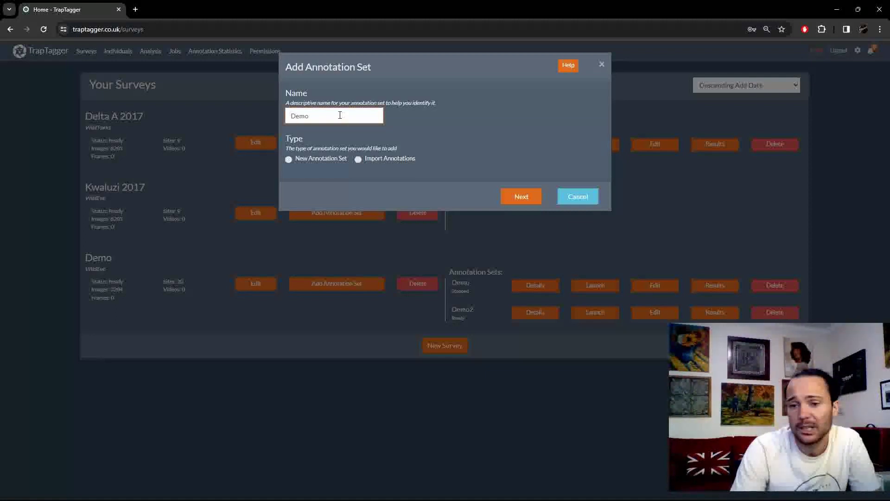
{"action": "left_click", "coordinate": [418, 109]}
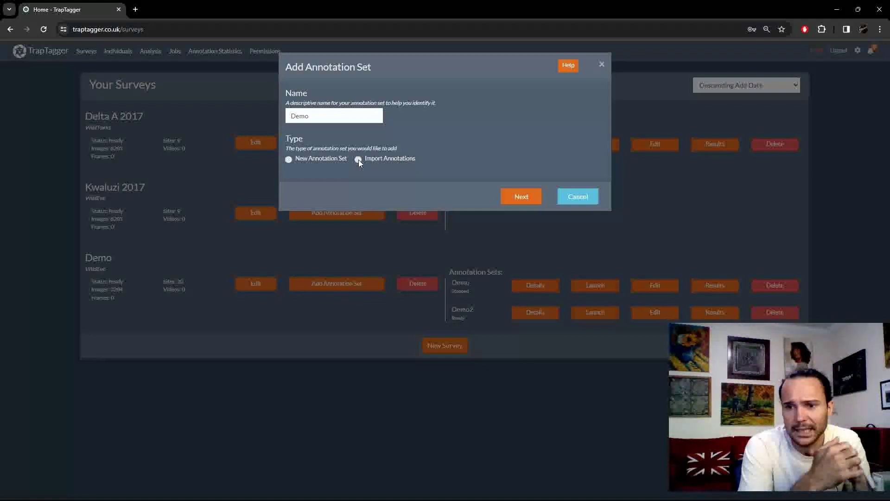
{"action": "left_click", "coordinate": [335, 158]}
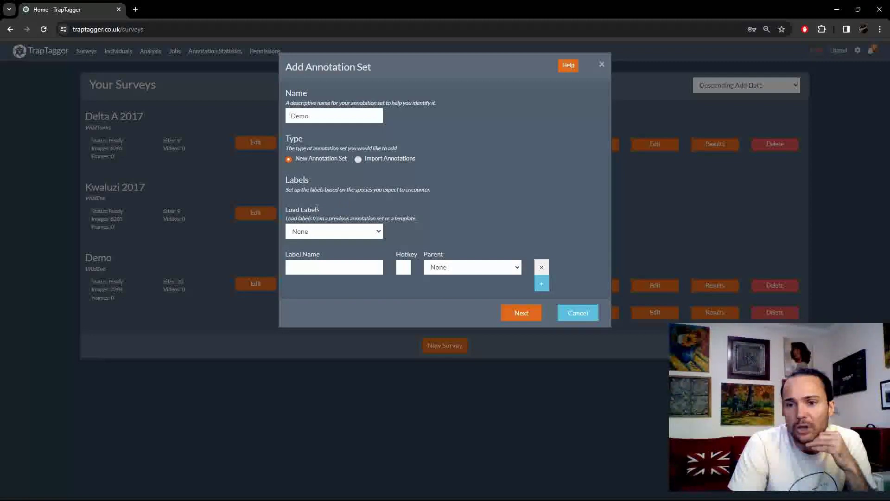
- Load the labels from annotation set Set 1 of the Delta A 2017 survey
{"action": "left_click", "coordinate": [313, 231]}
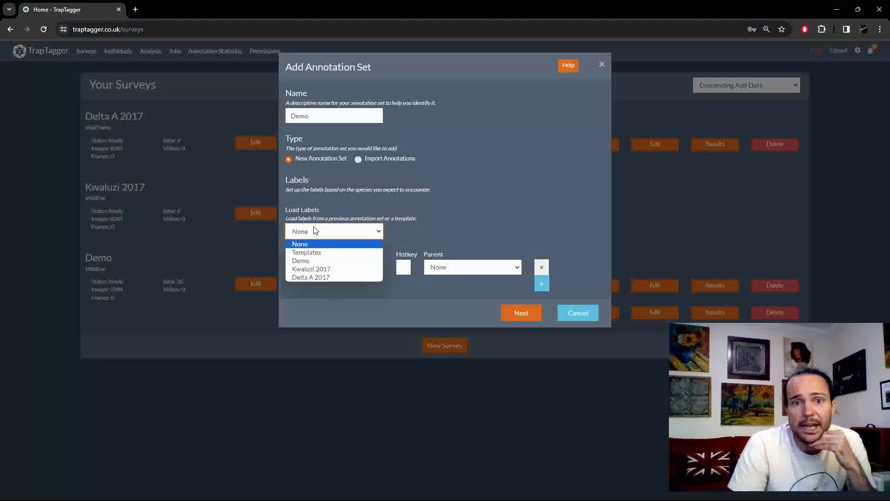
{"action": "left_click", "coordinate": [330, 277]}
{"action": "left_click", "coordinate": [335, 249]}
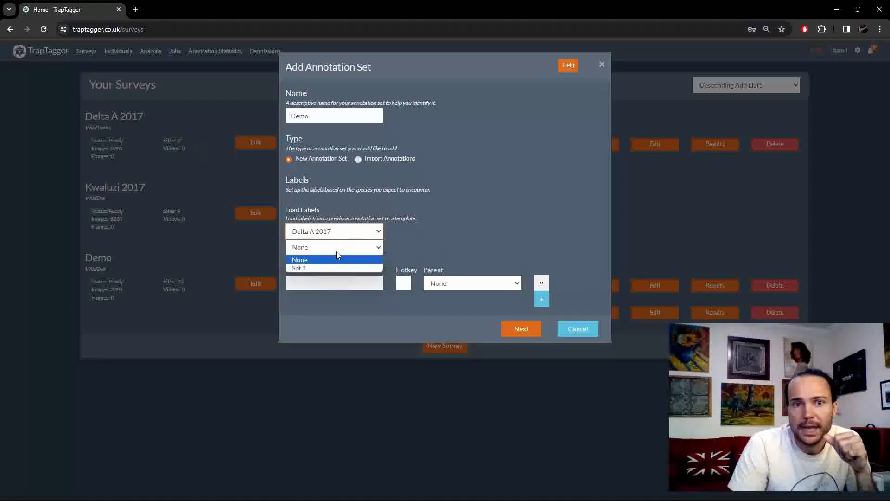
{"action": "left_click", "coordinate": [332, 268]}
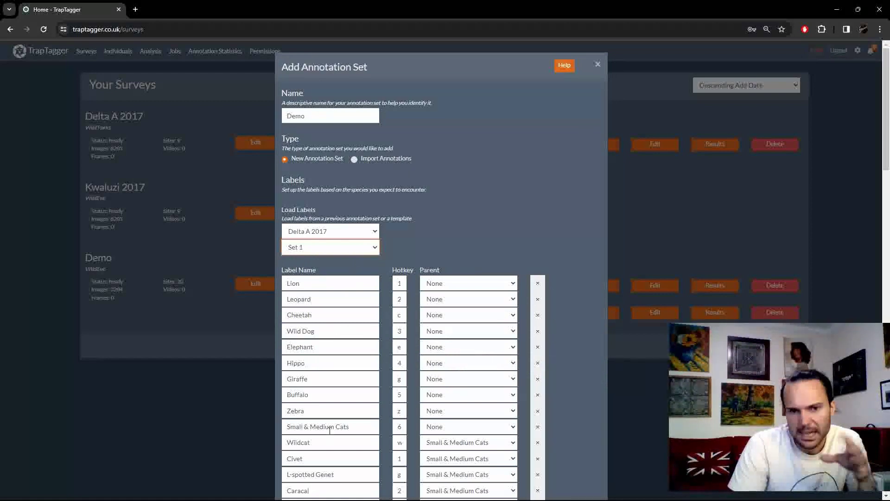
- Clear the loaded Delta A 2017 labels by setting the label source back to None
{"action": "left_click", "coordinate": [354, 233]}
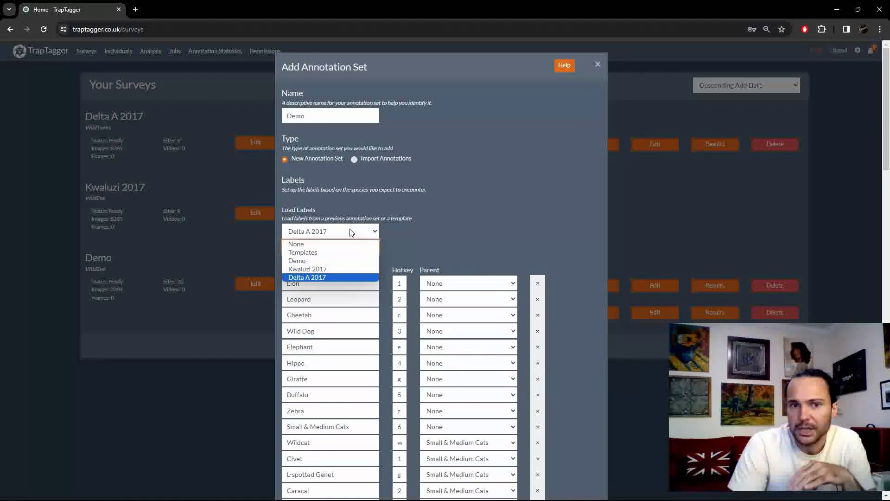
{"action": "left_click", "coordinate": [365, 241]}
{"action": "left_click", "coordinate": [394, 240]}
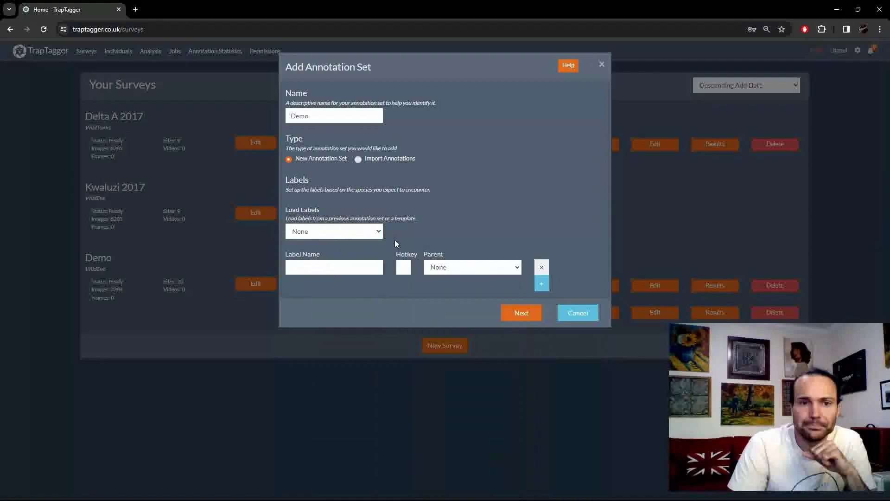
{"action": "left_click", "coordinate": [347, 233]}
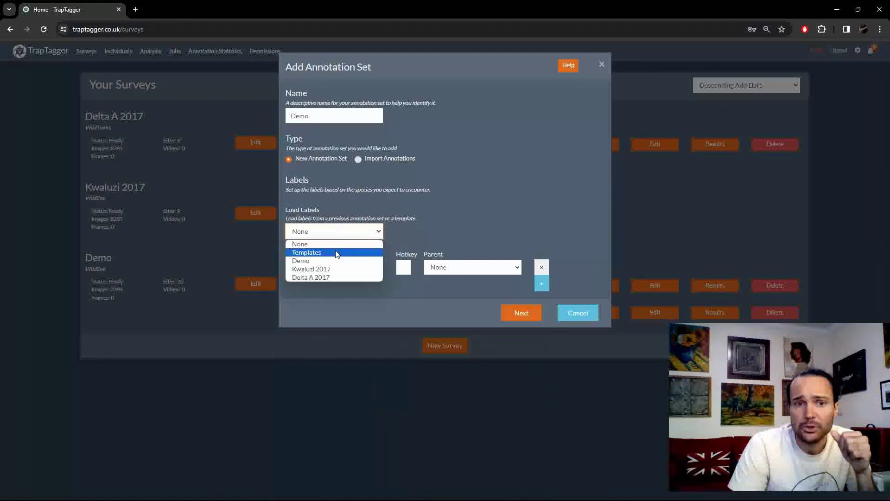
{"action": "left_click", "coordinate": [372, 216]}
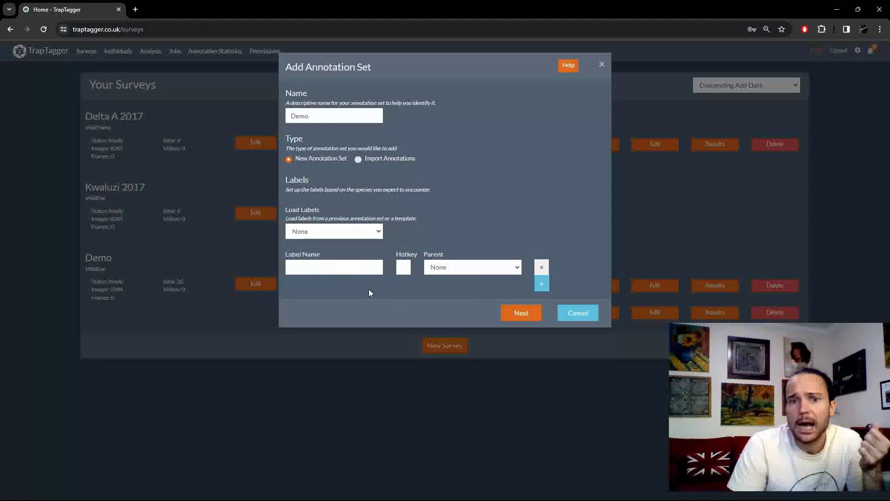
- Load the labels from the Southern African template
{"action": "left_click", "coordinate": [354, 231]}
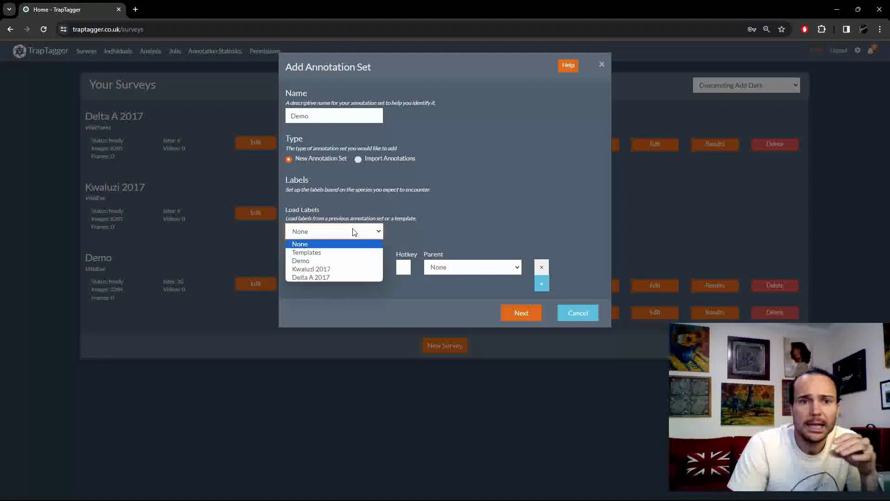
{"action": "left_click", "coordinate": [341, 252]}
{"action": "left_click", "coordinate": [340, 250]}
{"action": "left_click", "coordinate": [331, 267]}
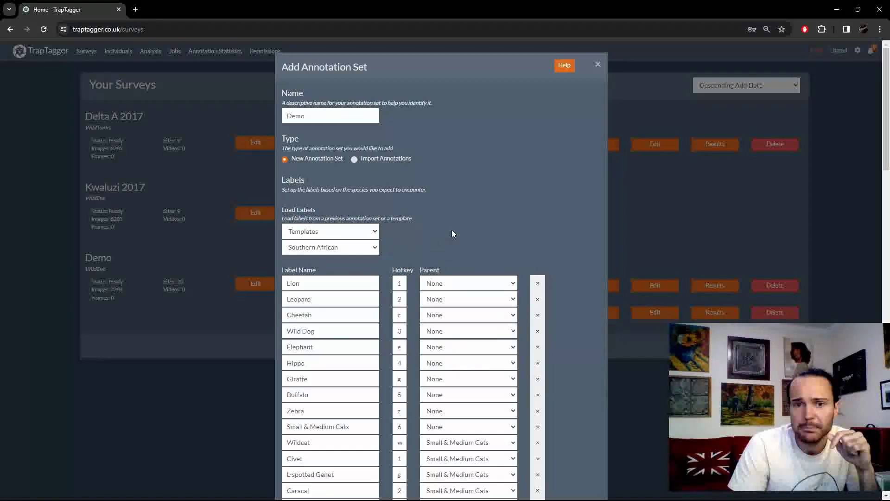
- Examine the label names, hotkeys and parent categories throughout the Southern African template
{"action": "scroll", "coordinate": [452, 230], "scroll_direction": "down", "scroll_amount": 2}
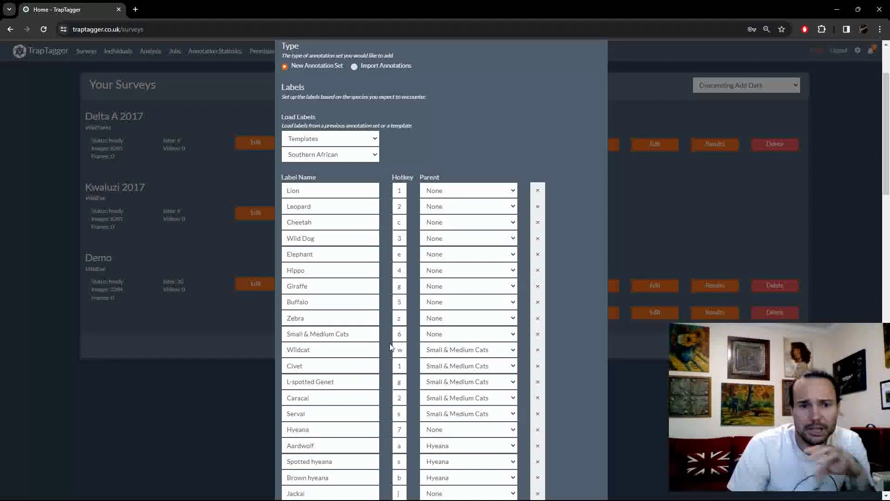
{"action": "scroll", "coordinate": [374, 312], "scroll_direction": "down", "scroll_amount": 2}
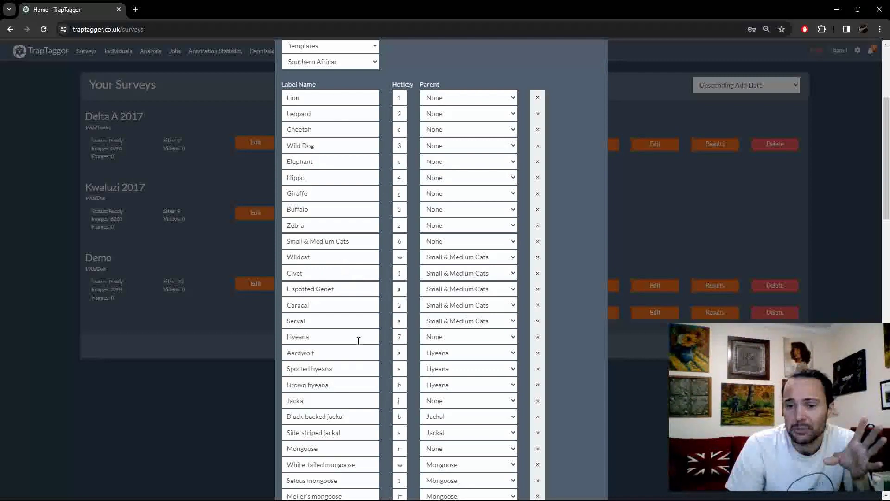
{"action": "scroll", "coordinate": [411, 319], "scroll_direction": "down", "scroll_amount": 2}
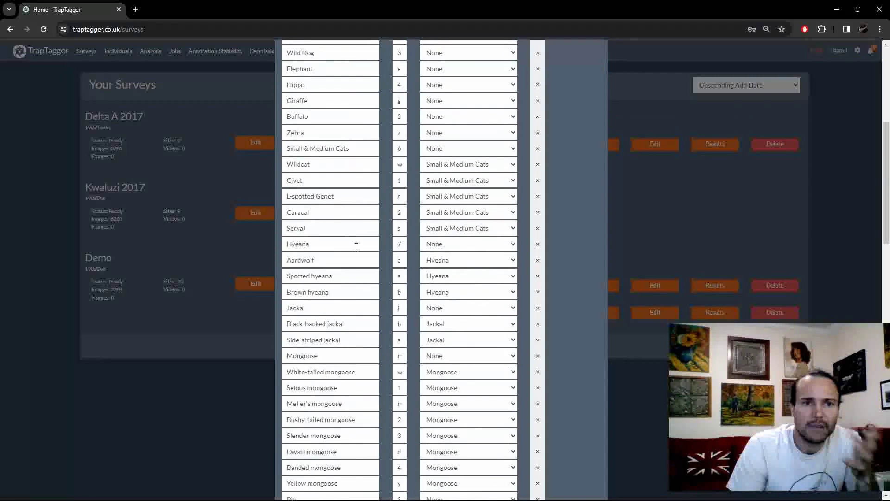
{"action": "scroll", "coordinate": [353, 283], "scroll_direction": "down", "scroll_amount": 2}
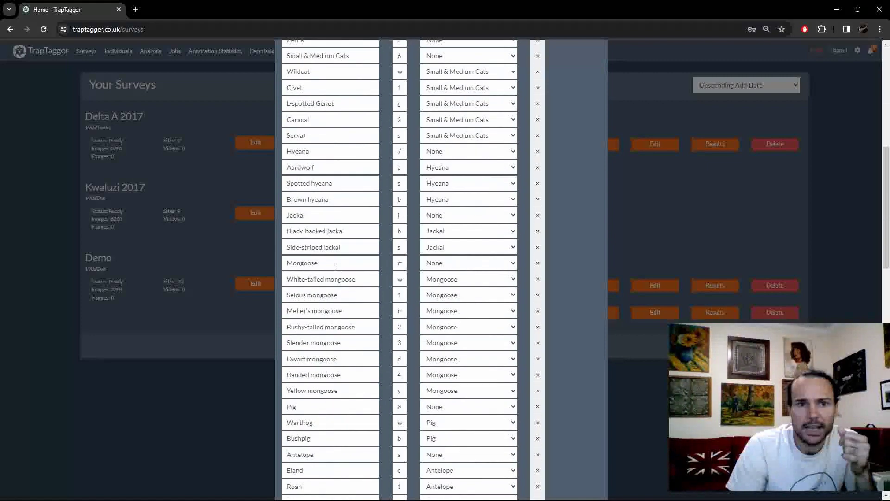
{"action": "scroll", "coordinate": [332, 263], "scroll_direction": "down", "scroll_amount": 3}
{"action": "scroll", "coordinate": [329, 263], "scroll_direction": "down", "scroll_amount": 3}
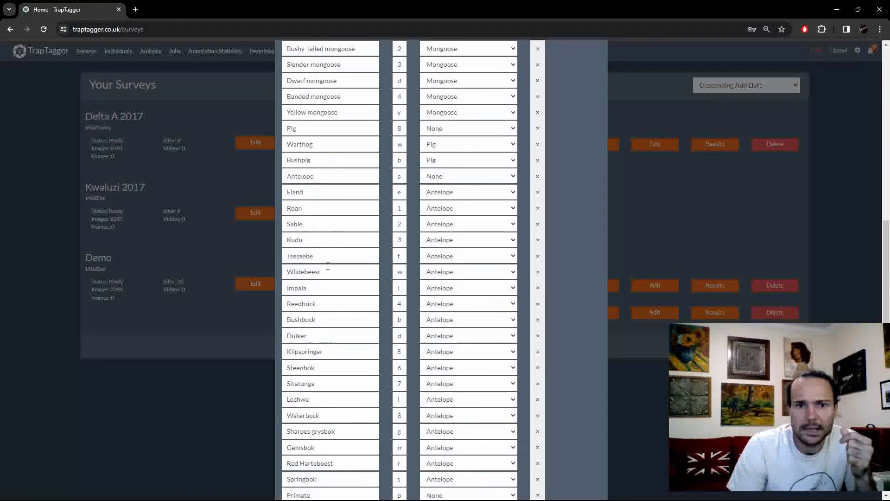
{"action": "scroll", "coordinate": [338, 186], "scroll_direction": "down", "scroll_amount": 5}
{"action": "scroll", "coordinate": [336, 191], "scroll_direction": "down", "scroll_amount": 2}
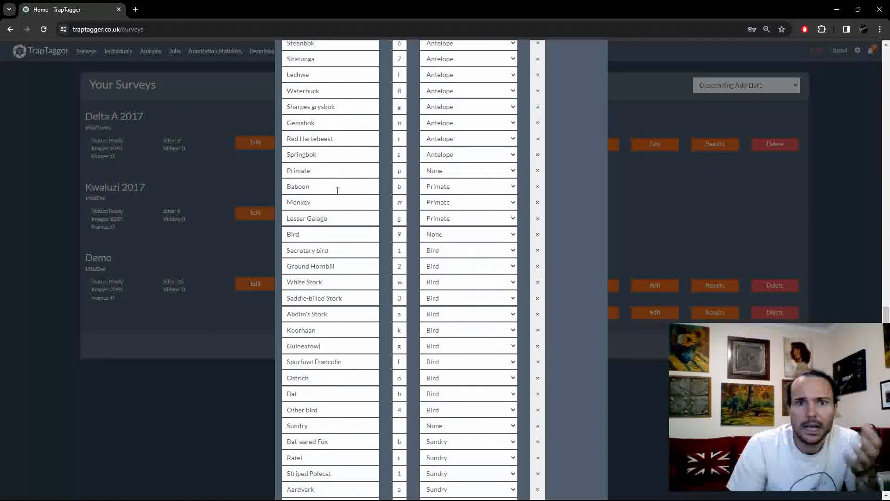
{"action": "scroll", "coordinate": [350, 195], "scroll_direction": "down", "scroll_amount": 3}
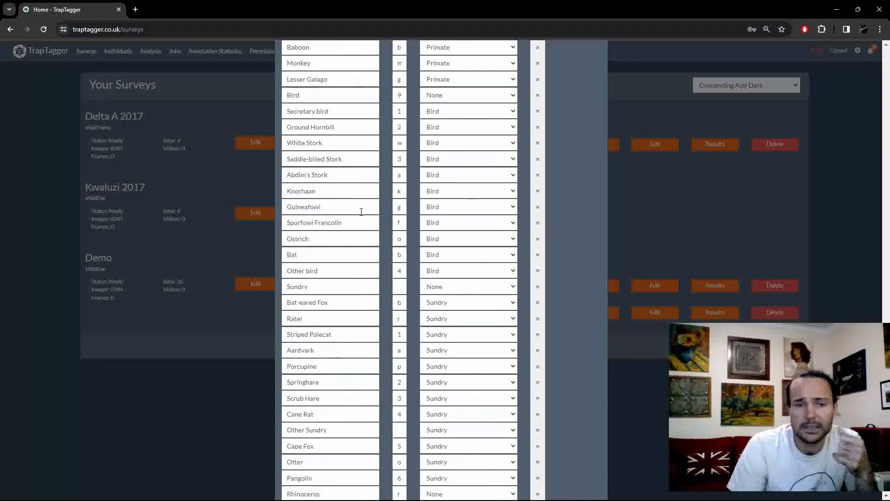
{"action": "scroll", "coordinate": [361, 211], "scroll_direction": "down", "scroll_amount": 2}
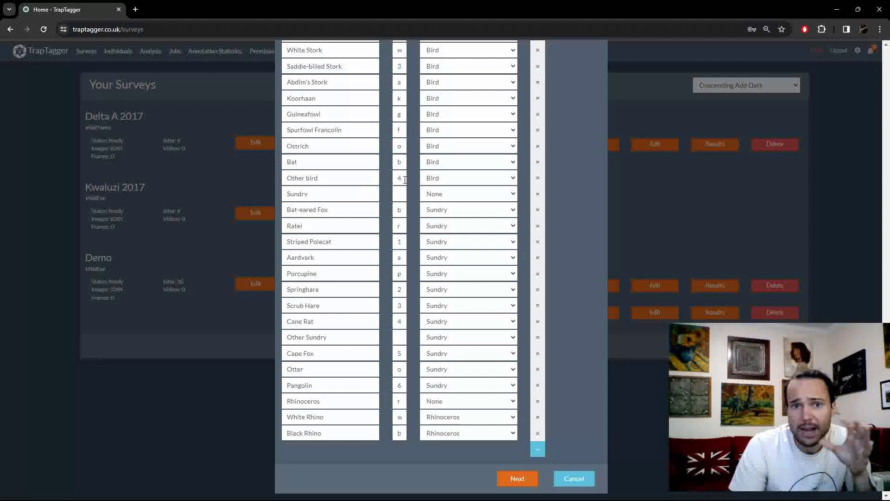
- Remove the Hippo label from the template's list and add an empty label row at its end
{"action": "scroll", "coordinate": [404, 180], "scroll_direction": "up", "scroll_amount": 20}
{"action": "left_click", "coordinate": [353, 176]}
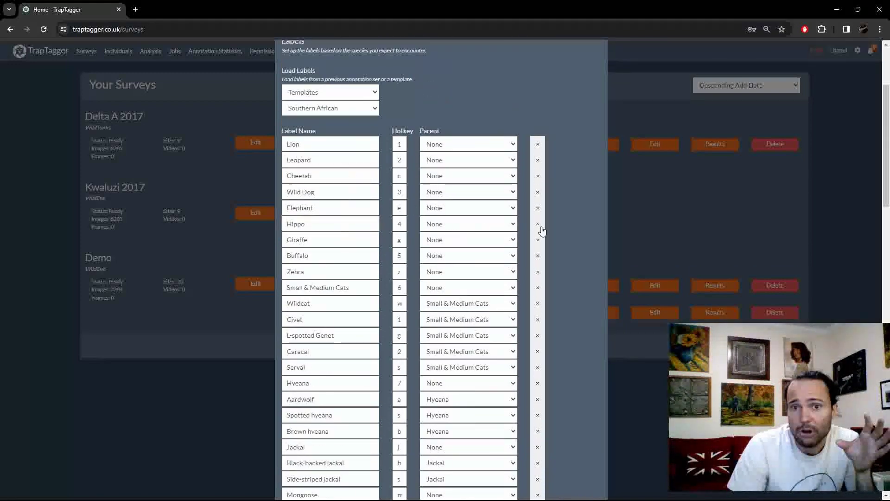
{"action": "scroll", "coordinate": [541, 230], "scroll_direction": "down", "scroll_amount": 20}
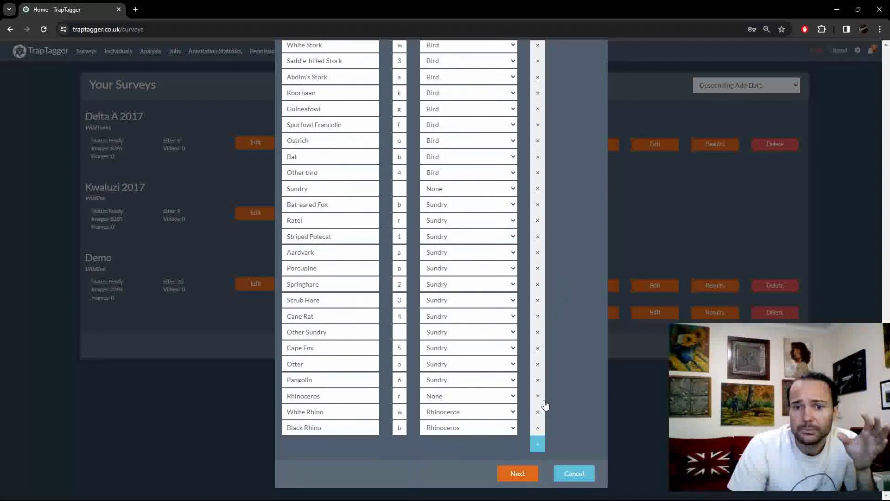
{"action": "left_click", "coordinate": [537, 443]}
{"action": "scroll", "coordinate": [577, 404], "scroll_direction": "up", "scroll_amount": 20}
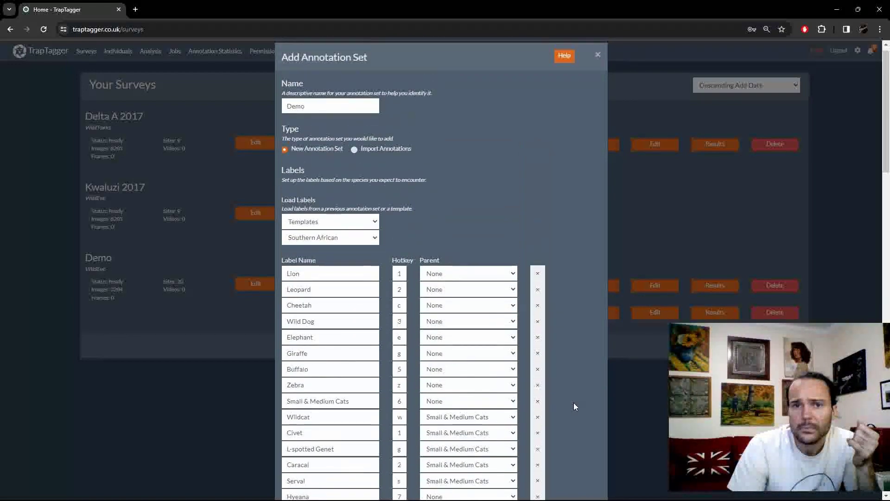
{"action": "scroll", "coordinate": [574, 407], "scroll_direction": "up", "scroll_amount": 1}
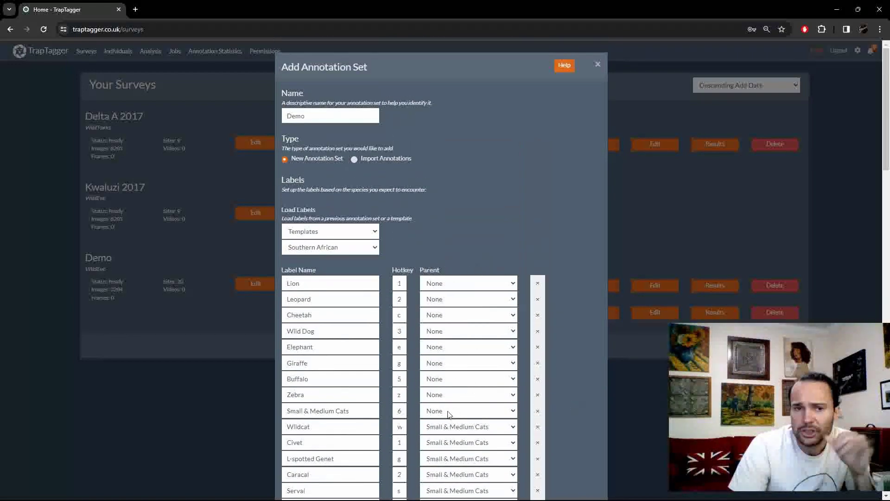
- Reset the label source to None and define a first label named Lion with the hotkey l
{"action": "left_click", "coordinate": [343, 232]}
{"action": "left_click", "coordinate": [343, 241]}
{"action": "left_click", "coordinate": [335, 266]}
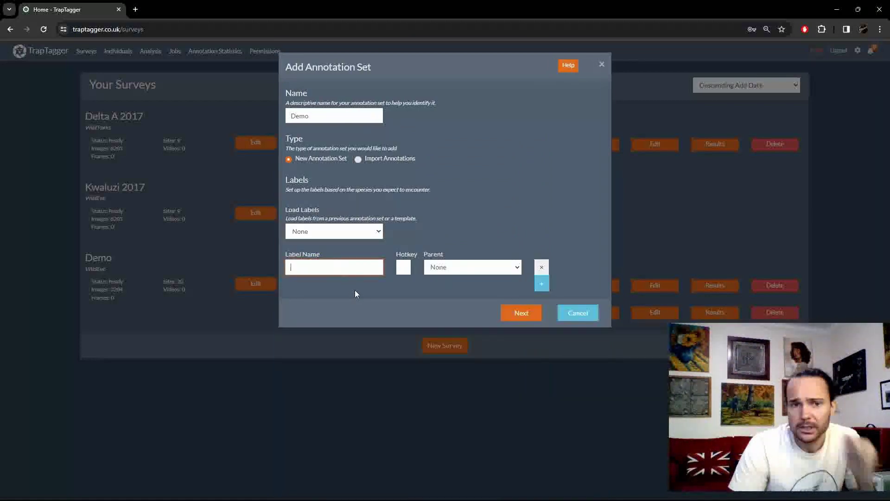
{"action": "type", "text": "Lio"}
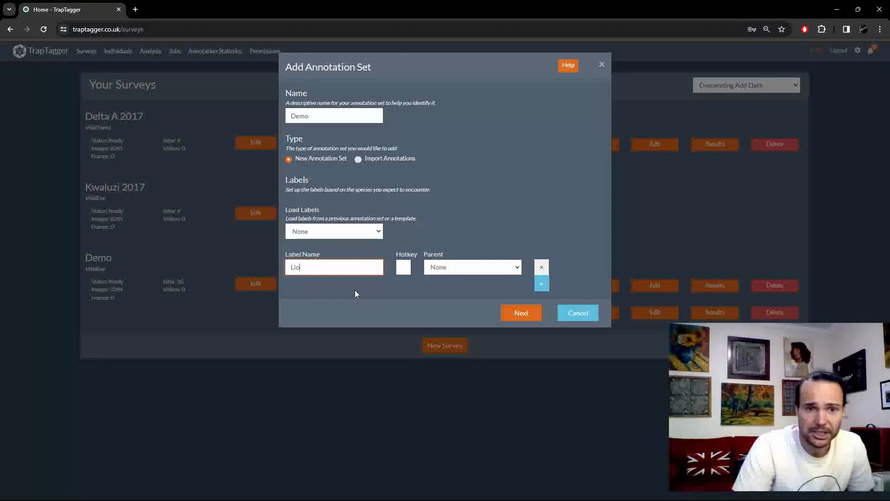
{"action": "type", "text": "n"}
{"action": "key", "text": "Tab"}
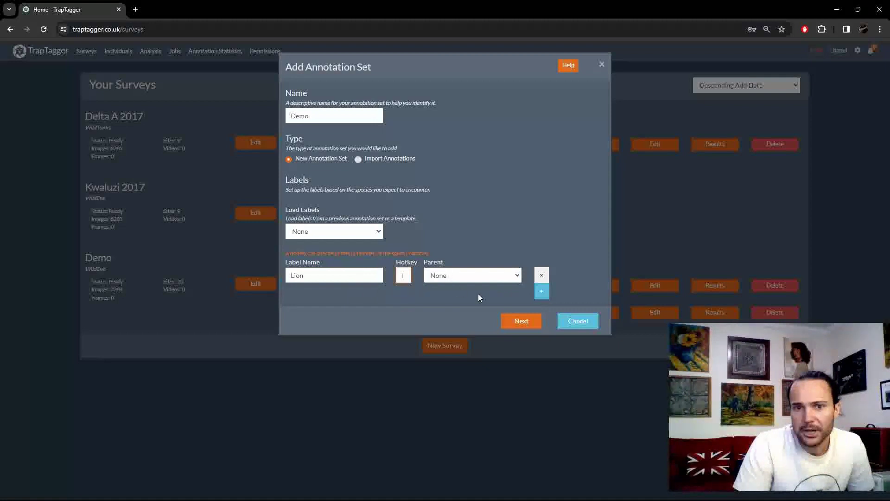
{"action": "type", "text": "l"}
- Add a second label named Antelope with the hotkey a, keeping its parent as None
{"action": "left_click", "coordinate": [543, 291]}
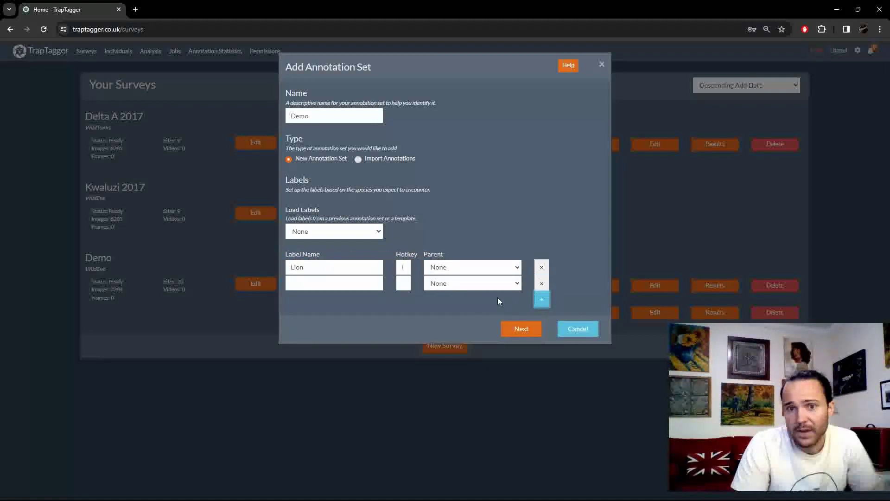
{"action": "left_click", "coordinate": [354, 285]}
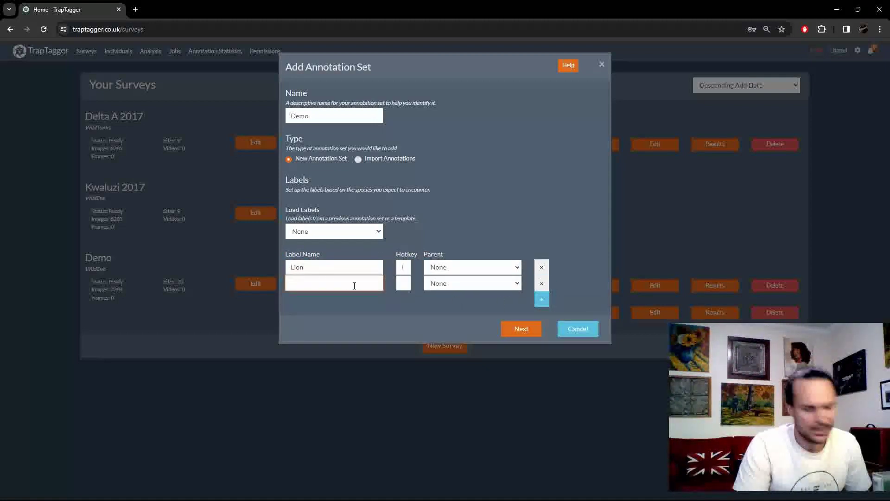
{"action": "type", "text": "Antelope"}
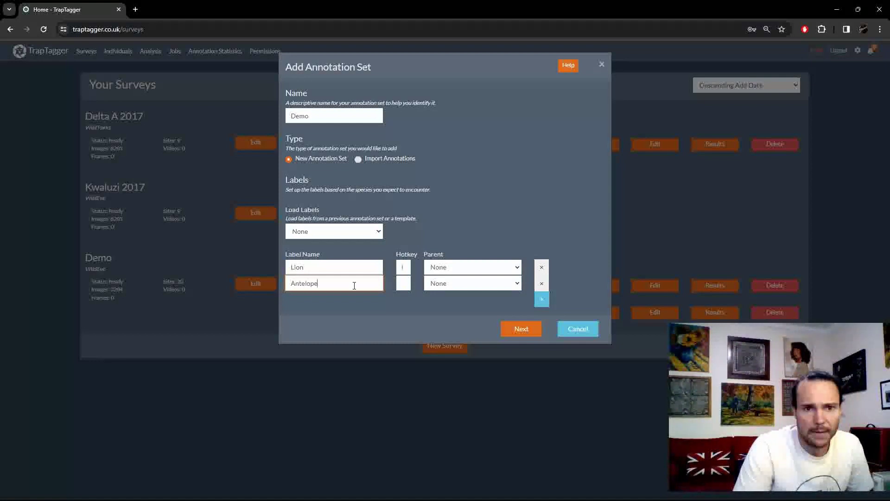
{"action": "left_click", "coordinate": [403, 284]}
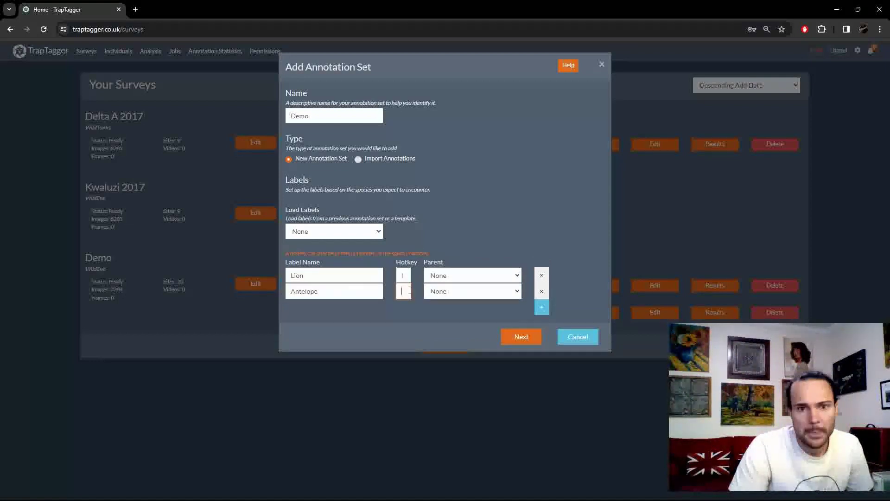
{"action": "type", "text": "a"}
{"action": "left_click", "coordinate": [444, 295]}
{"action": "left_click", "coordinate": [443, 282]}
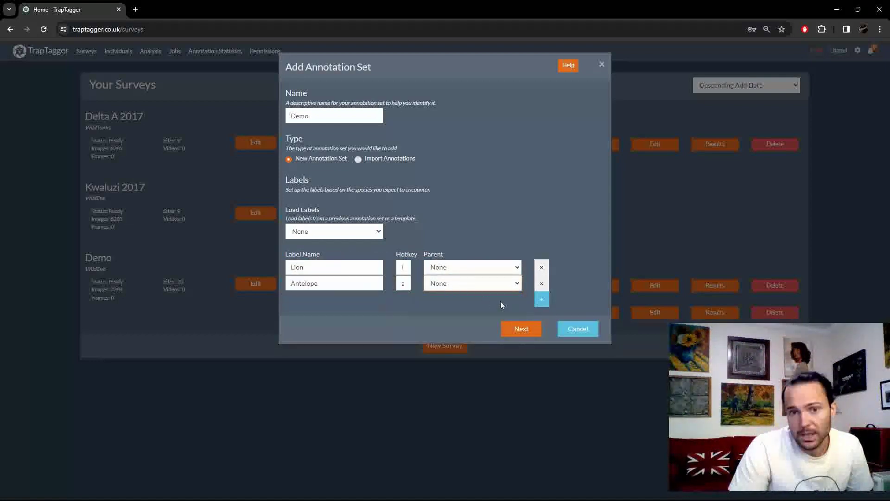
- Add a third label named Impala with the hotkey i and the parent Antelope, and delete it again
{"action": "left_click", "coordinate": [542, 302]}
{"action": "left_click", "coordinate": [362, 296]}
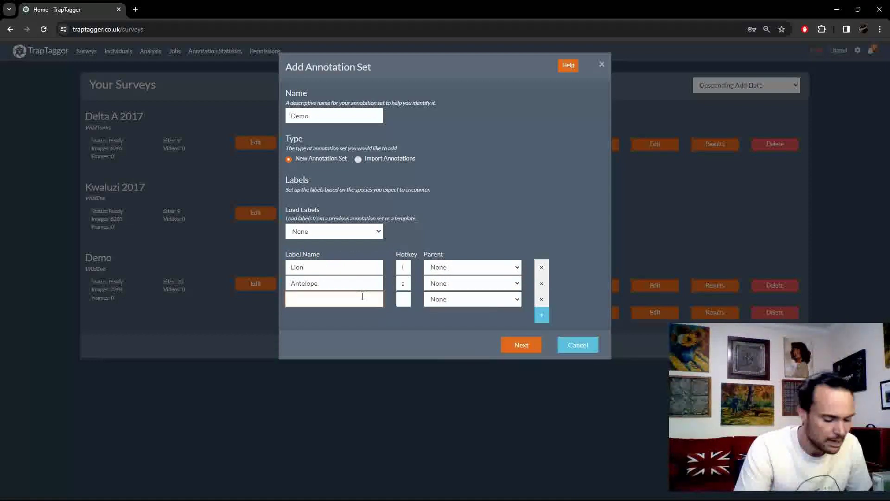
{"action": "type", "text": "Impala"}
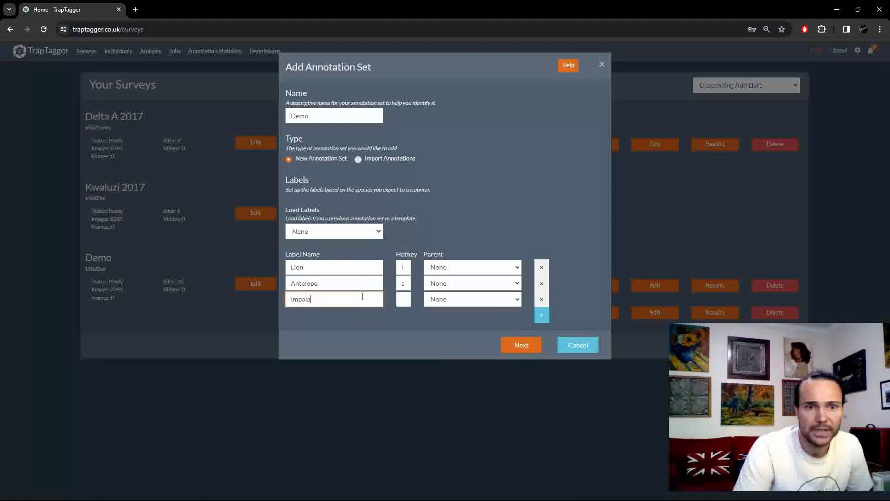
{"action": "left_click", "coordinate": [401, 299]}
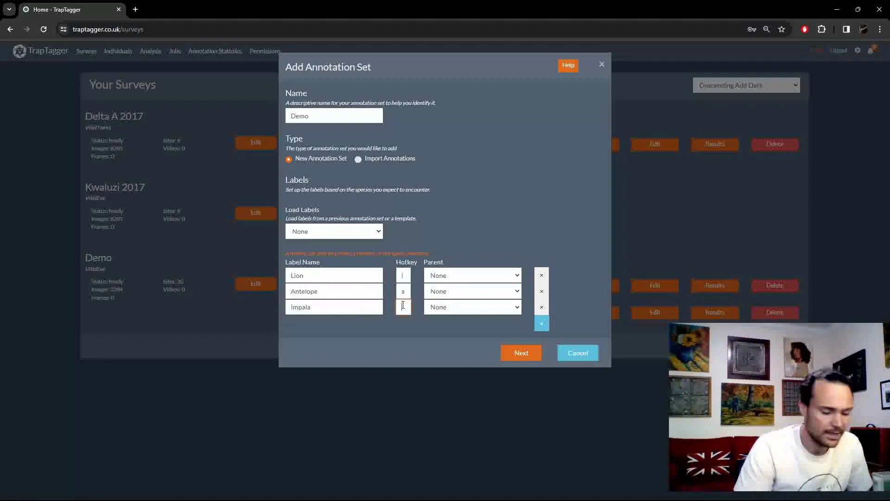
{"action": "type", "text": "i"}
{"action": "left_click", "coordinate": [445, 299]}
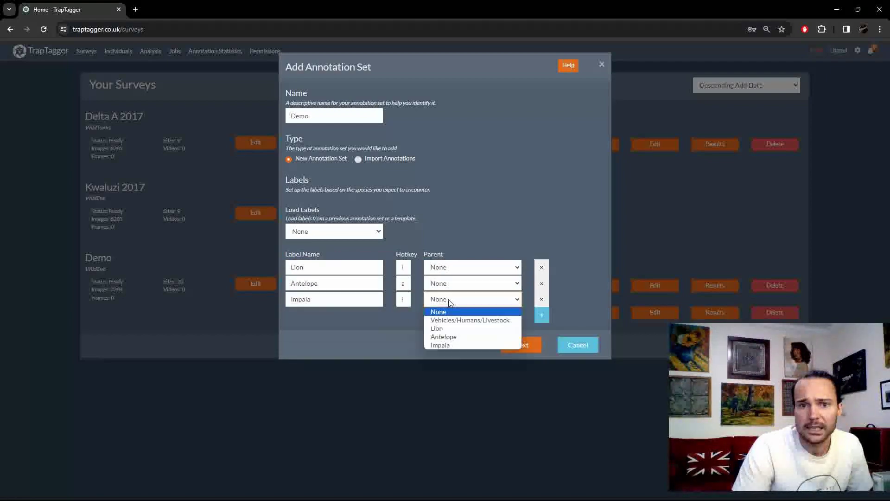
{"action": "left_click", "coordinate": [452, 337]}
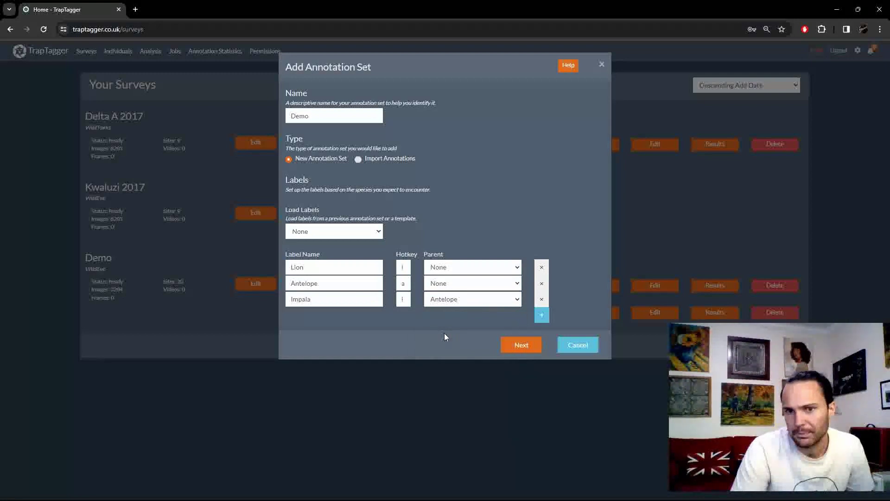
{"action": "left_click", "coordinate": [542, 300]}
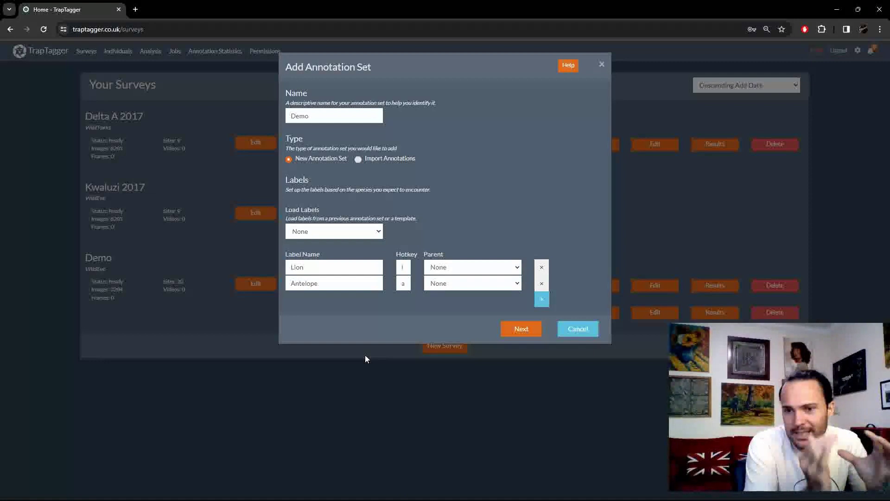
- Load the labels from the Southern African template and continue to the label translations
{"action": "left_click", "coordinate": [339, 231]}
{"action": "left_click", "coordinate": [336, 252]}
{"action": "left_click", "coordinate": [336, 248]}
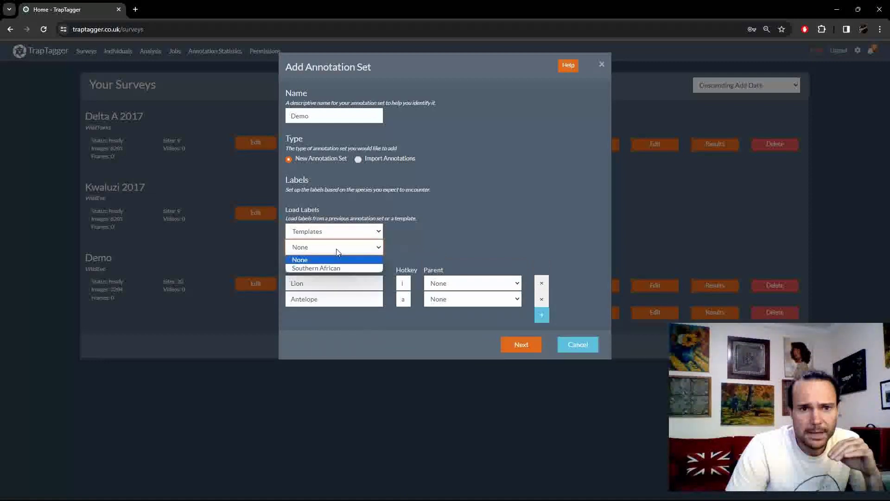
{"action": "left_click", "coordinate": [336, 268]}
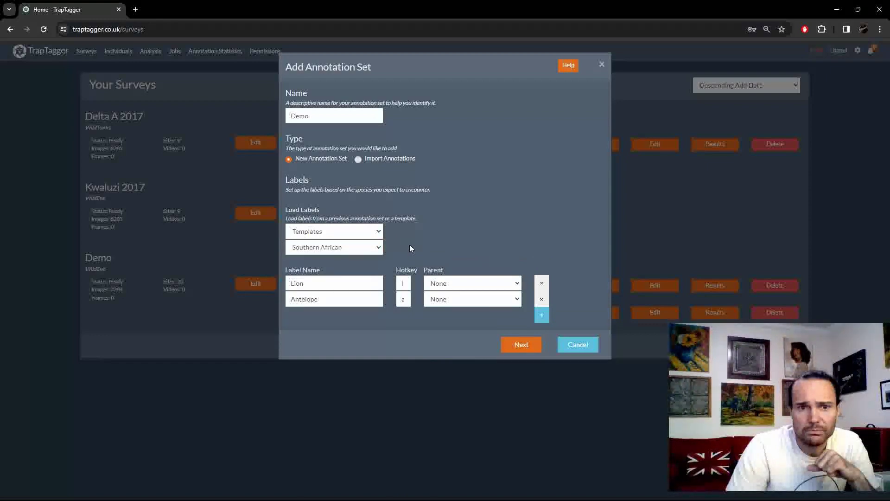
{"action": "scroll", "coordinate": [432, 218], "scroll_direction": "down", "scroll_amount": 20}
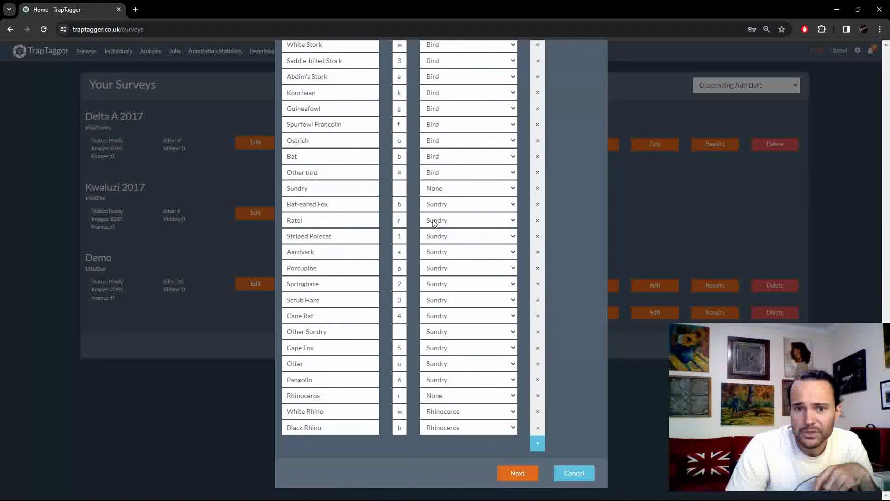
{"action": "left_click", "coordinate": [514, 472]}
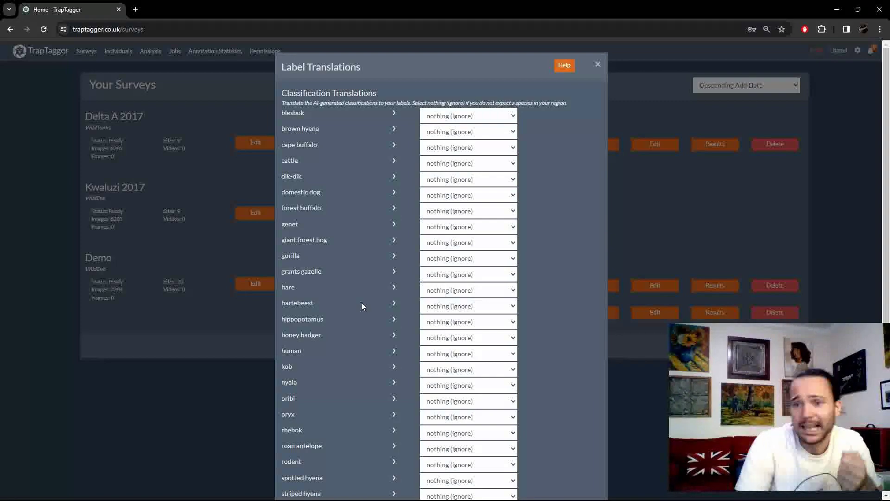
- Return to the label setup to look over the template's labels, and proceed to the label translations again
{"action": "scroll", "coordinate": [387, 291], "scroll_direction": "down", "scroll_amount": 2}
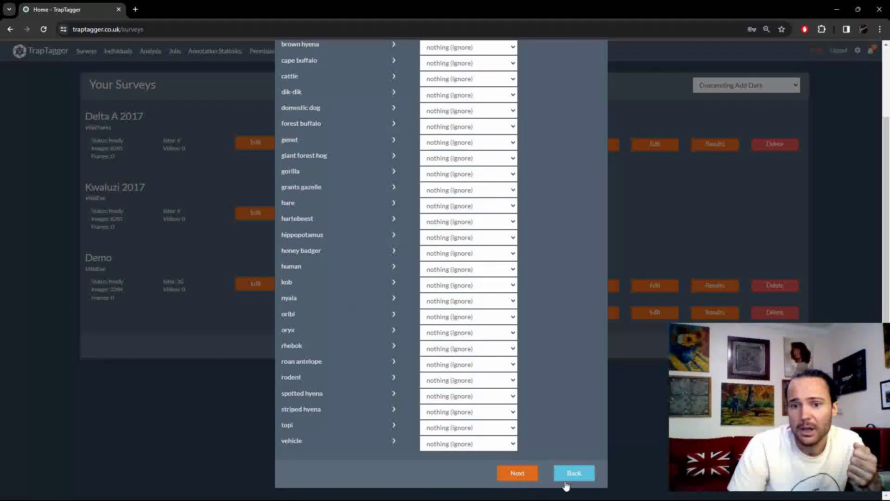
{"action": "left_click", "coordinate": [567, 473]}
{"action": "scroll", "coordinate": [557, 338], "scroll_direction": "down", "scroll_amount": 5}
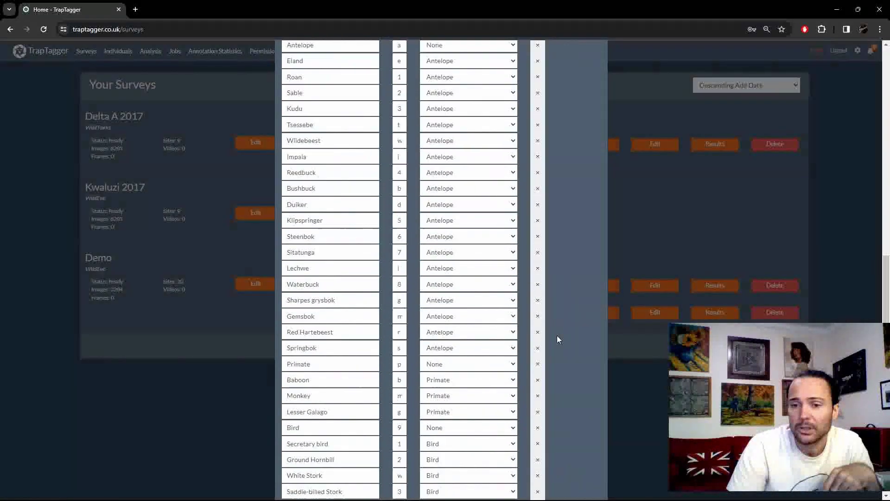
{"action": "scroll", "coordinate": [556, 361], "scroll_direction": "down", "scroll_amount": 10}
{"action": "left_click", "coordinate": [513, 473]}
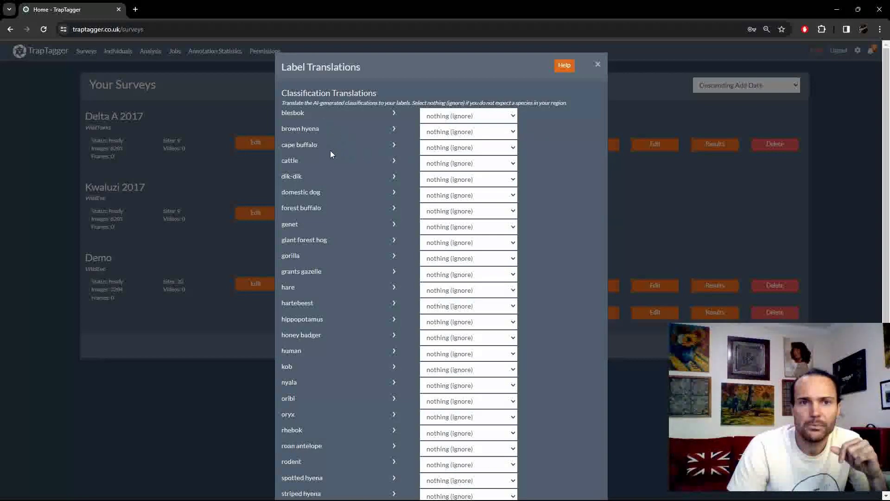
- Translate the brown hyena classification to brown hyeana and cape buffalo to buffalo
{"action": "double_click", "coordinate": [287, 113]}
{"action": "left_click", "coordinate": [437, 133]}
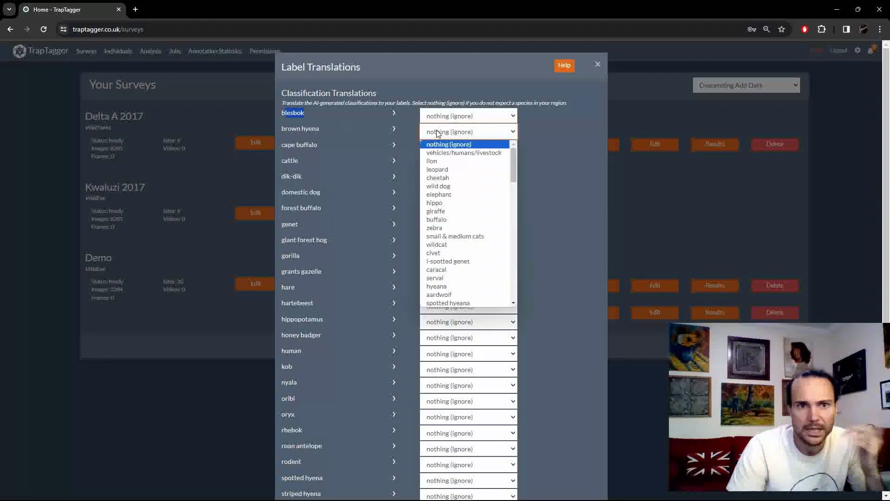
{"action": "type", "text": "brown hyeana"}
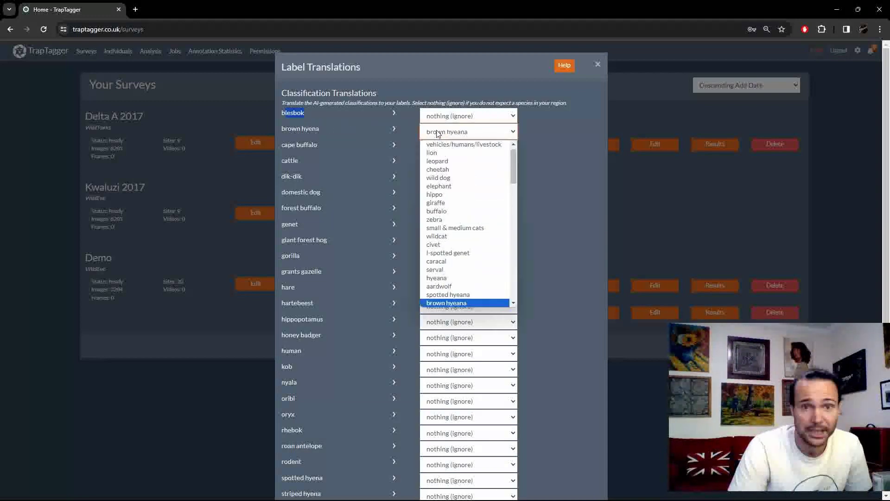
{"action": "key", "text": "Return"}
{"action": "left_click", "coordinate": [355, 132]}
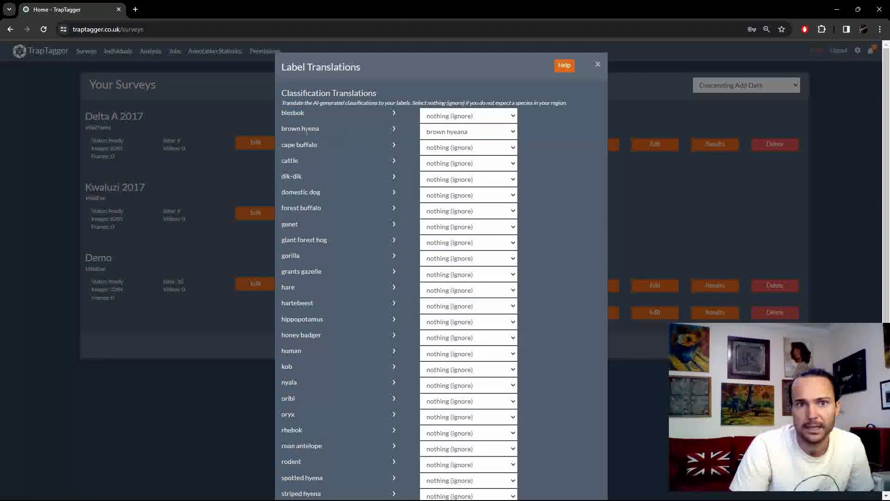
{"action": "left_click", "coordinate": [429, 153]}
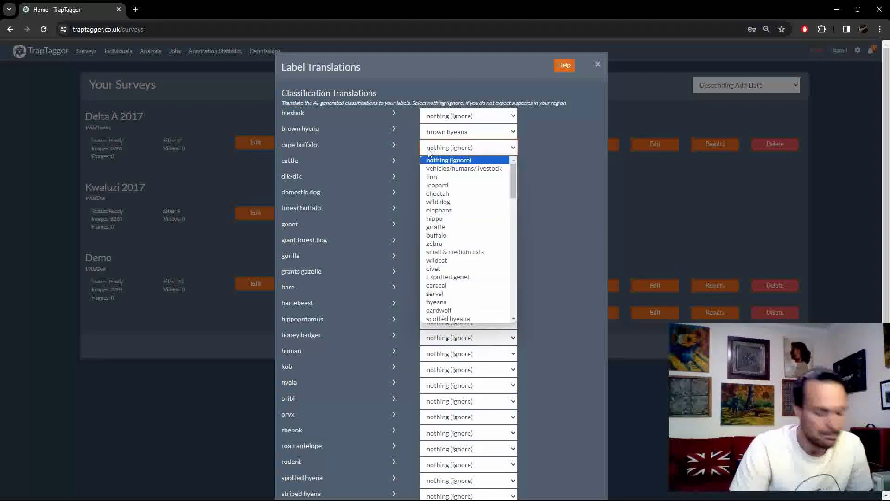
{"action": "type", "text": "buffalo"}
{"action": "key", "text": "Return"}
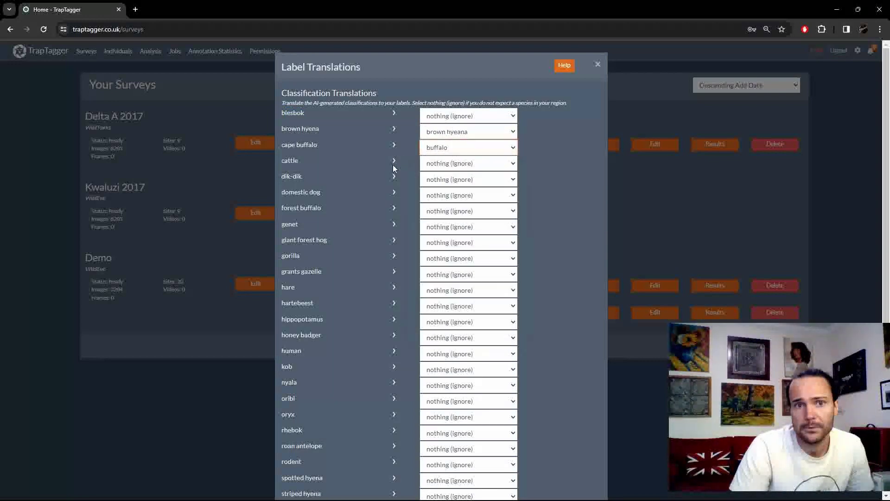
- Translate the cattle and domestic dog classifications to vehicles/humans/livestock
{"action": "left_click", "coordinate": [435, 167]}
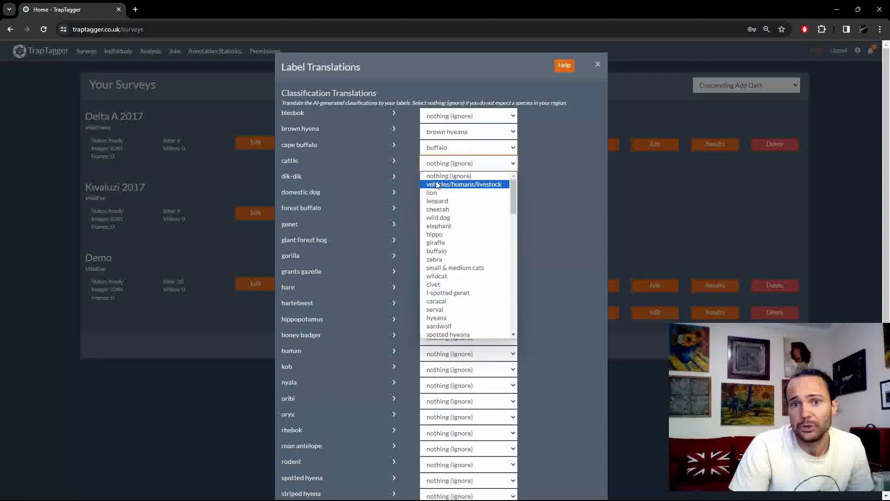
{"action": "left_click", "coordinate": [437, 185]}
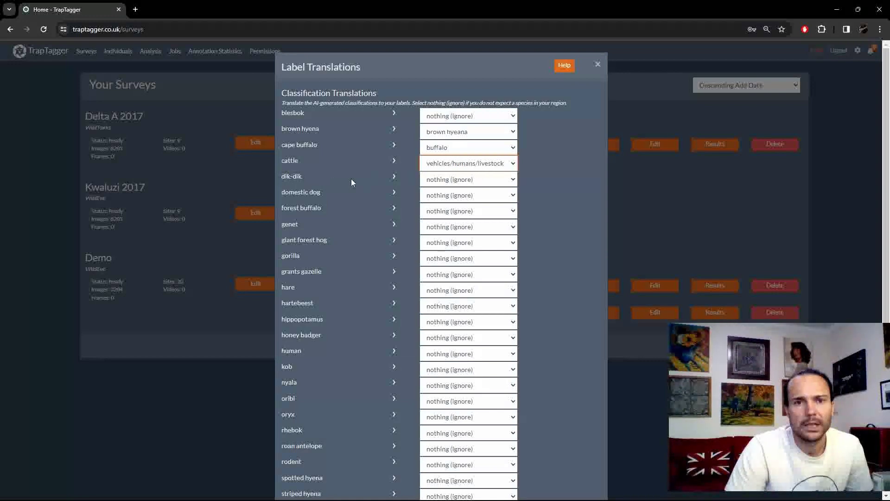
{"action": "left_click", "coordinate": [429, 195]}
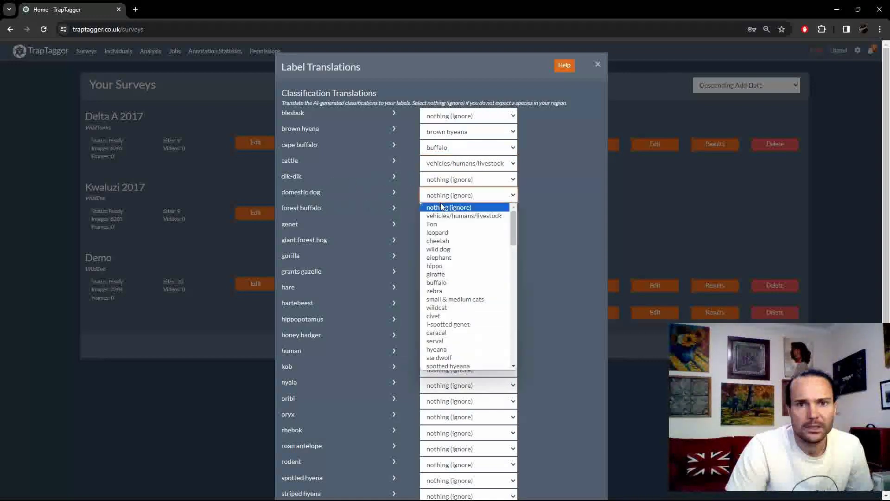
{"action": "left_click", "coordinate": [441, 215]}
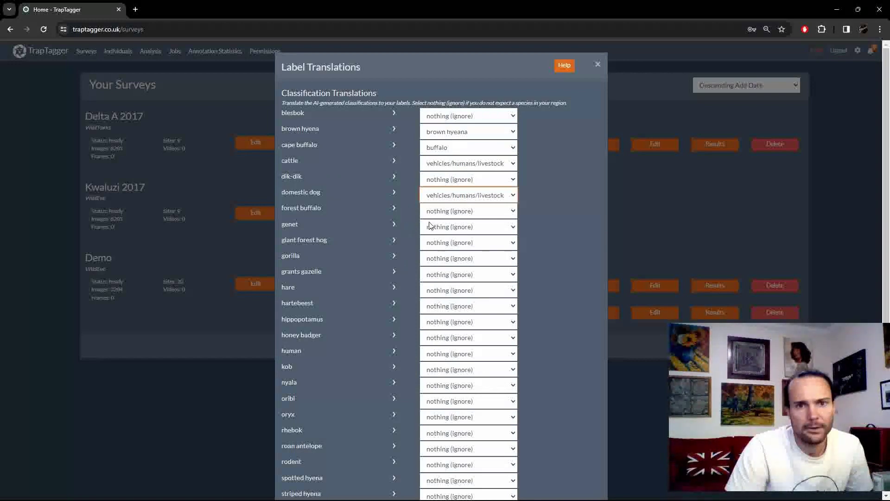
- Translate the genet classification to l-spotted genet and hare to scrub hare
{"action": "left_click", "coordinate": [436, 227]}
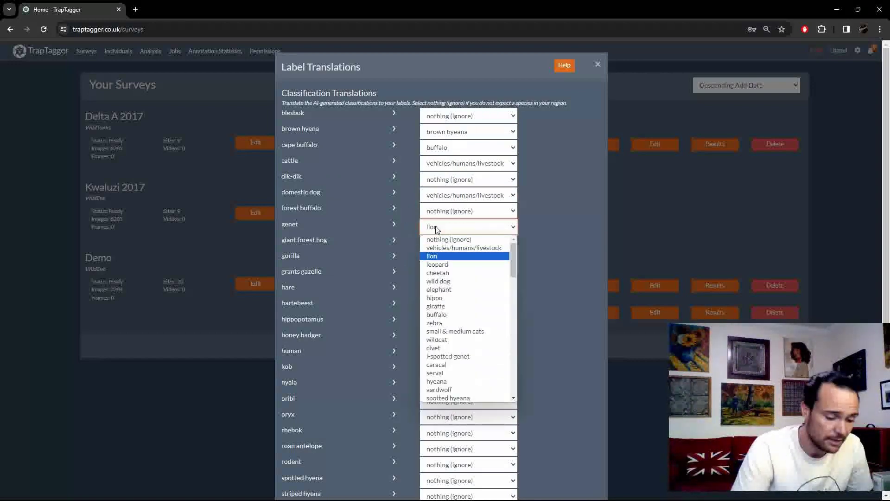
{"action": "left_click", "coordinate": [447, 356]}
{"action": "left_click", "coordinate": [400, 239]}
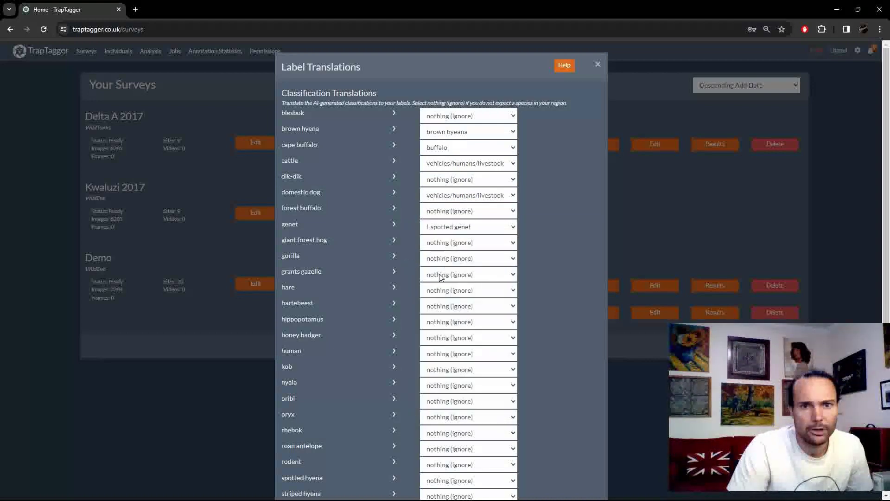
{"action": "left_click", "coordinate": [433, 291]}
{"action": "type", "text": "scrub hare"}
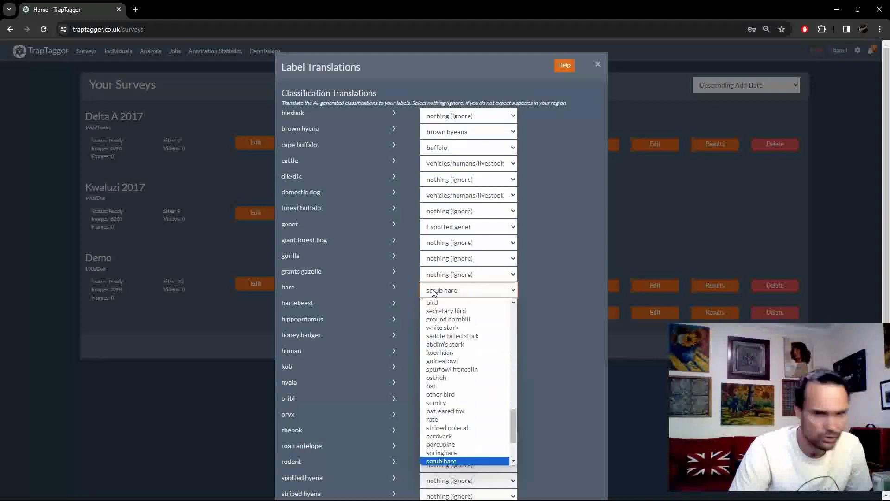
{"action": "key", "text": "Return"}
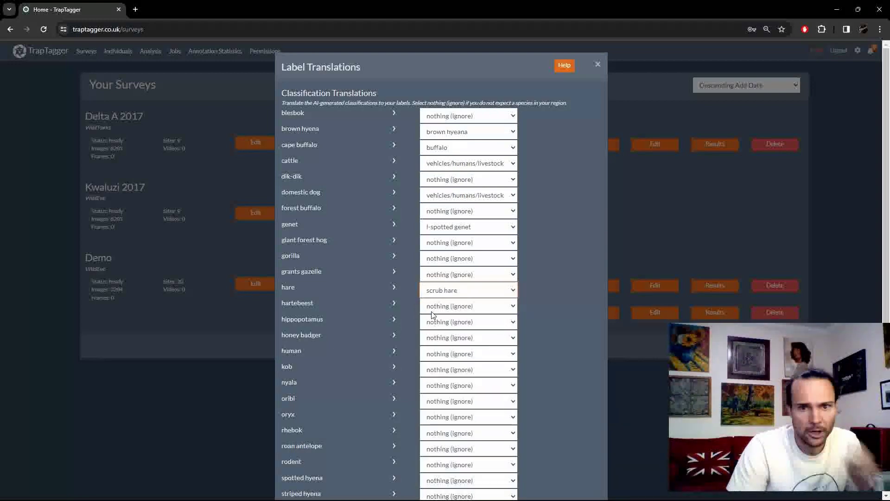
- Translate the hartebeest classification to red hartebeest
{"action": "left_click", "coordinate": [432, 307]}
{"action": "left_click", "coordinate": [434, 306]}
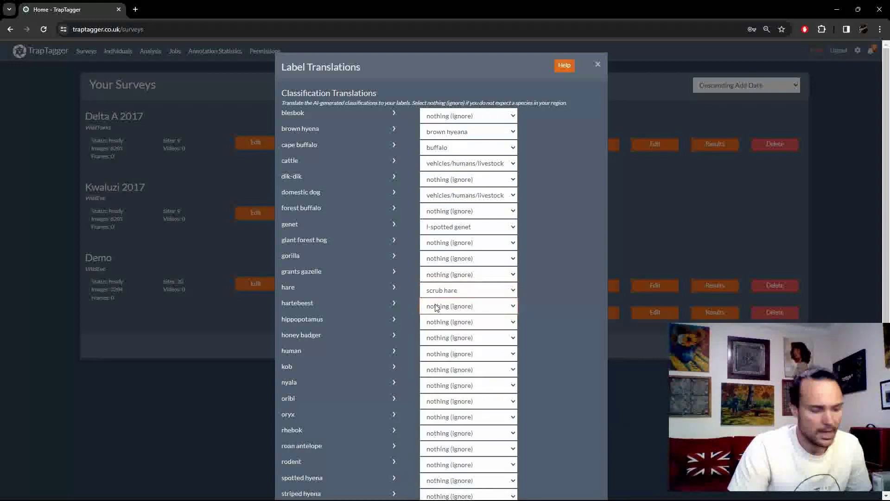
{"action": "left_click", "coordinate": [436, 307]}
{"action": "type", "text": "red hartebeest"}
{"action": "key", "text": "Return"}
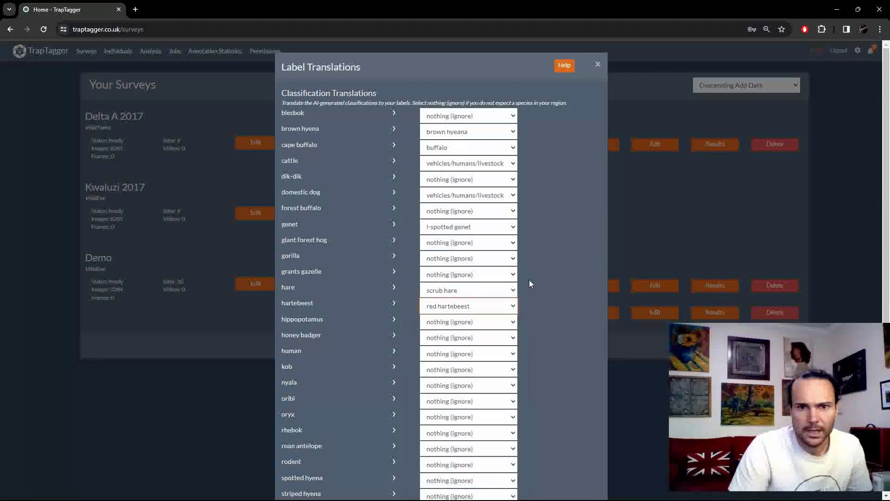
- Translate the hippopotamus classification to hippo and honey badger to ratel
{"action": "scroll", "coordinate": [548, 272], "scroll_direction": "down", "scroll_amount": 3}
{"action": "left_click", "coordinate": [470, 238]}
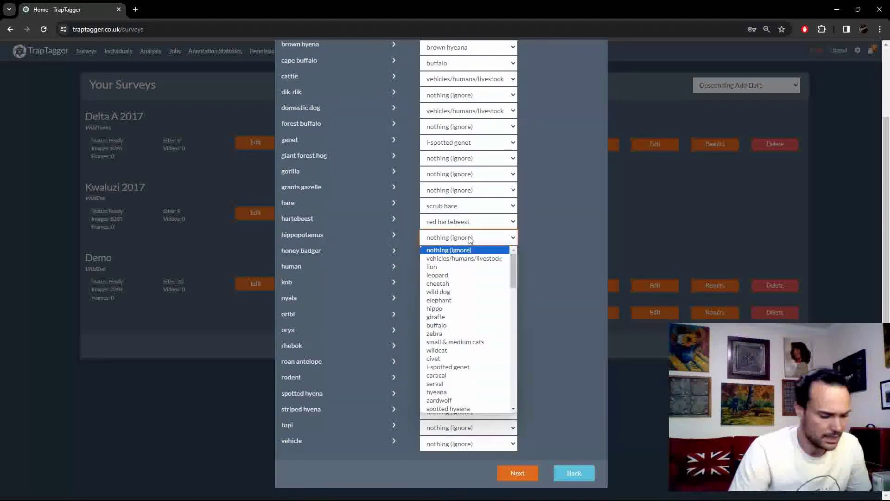
{"action": "type", "text": "hippo"}
{"action": "key", "text": "Return"}
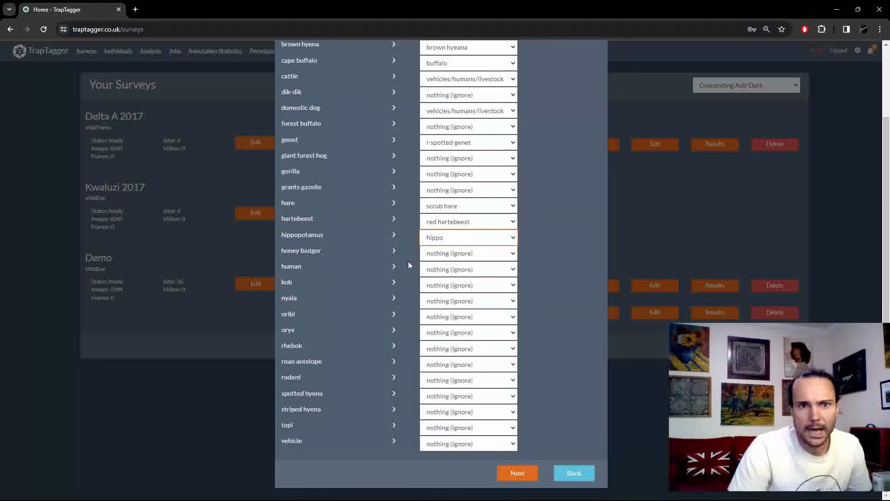
{"action": "left_click", "coordinate": [431, 255]}
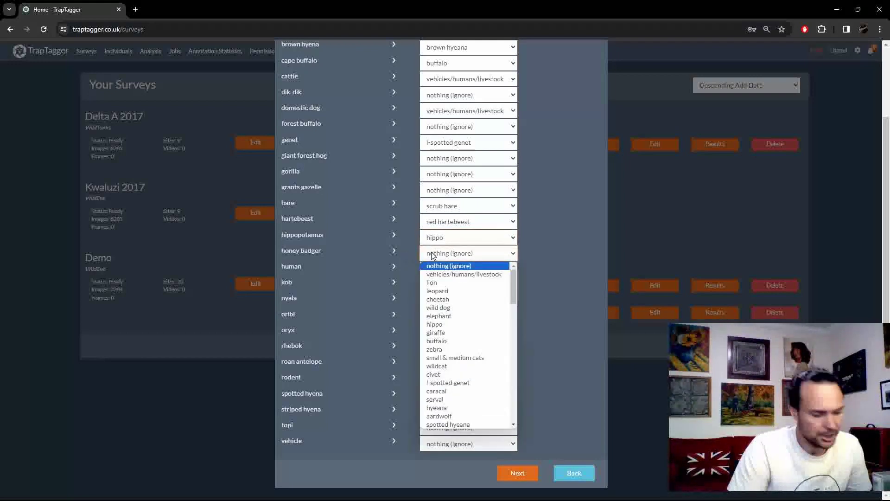
{"action": "type", "text": "ratel"}
{"action": "key", "text": "Return"}
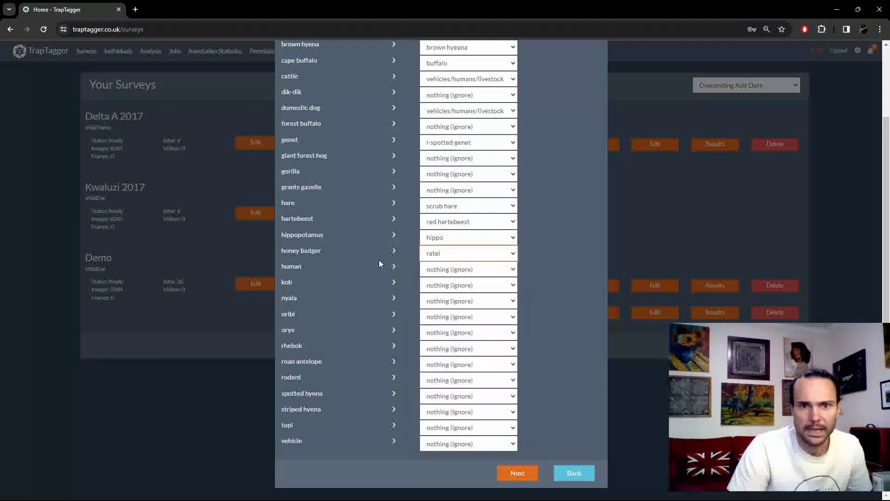
- Translate the human classification to vehicles/humans/livestock
{"action": "key", "text": "Tab"}
{"action": "key", "text": "space"}
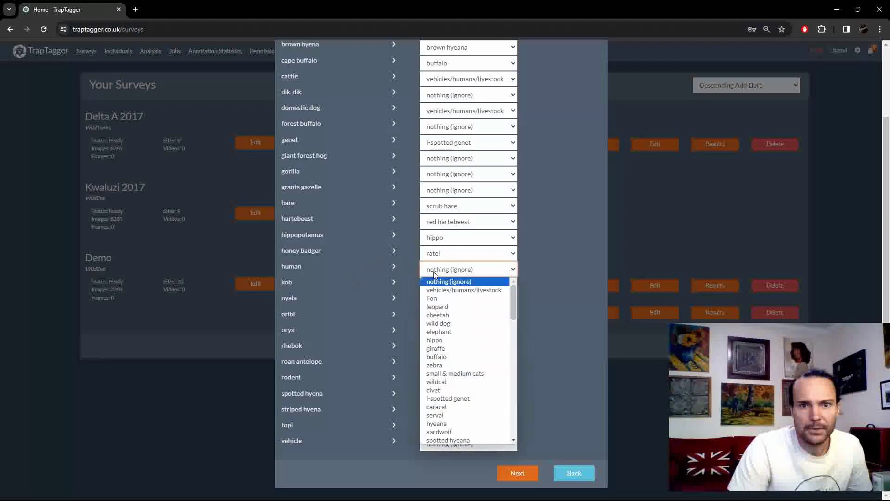
{"action": "type", "text": "v"}
{"action": "key", "text": "Return"}
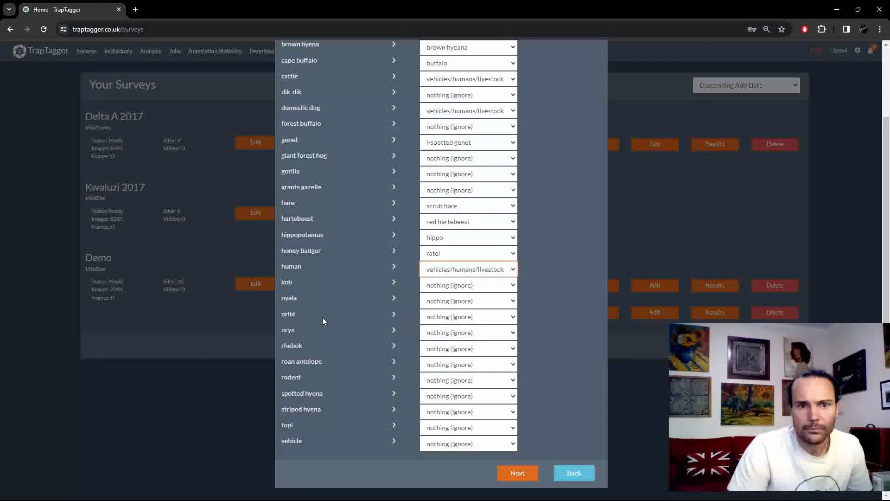
- Translate the oryx classification to gemsbok and roan antelope to roan
{"action": "left_click", "coordinate": [438, 332]}
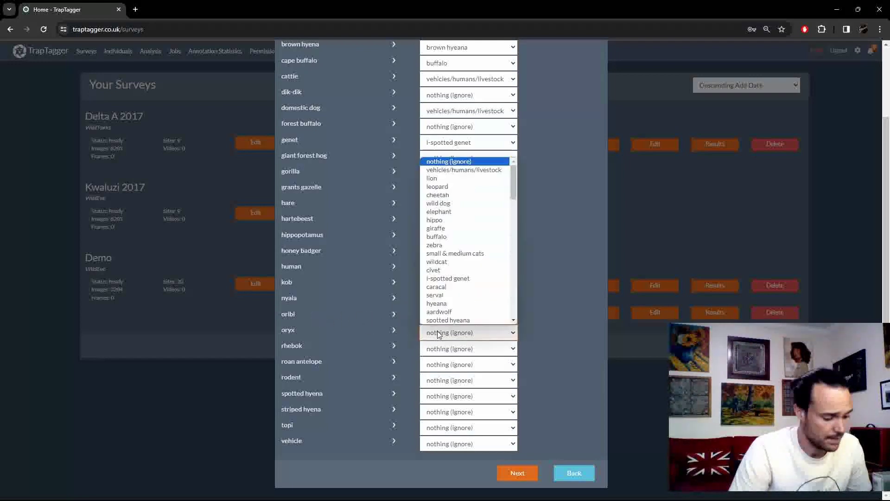
{"action": "scroll", "coordinate": [438, 315], "scroll_direction": "down", "scroll_amount": 5}
{"action": "left_click", "coordinate": [438, 318]}
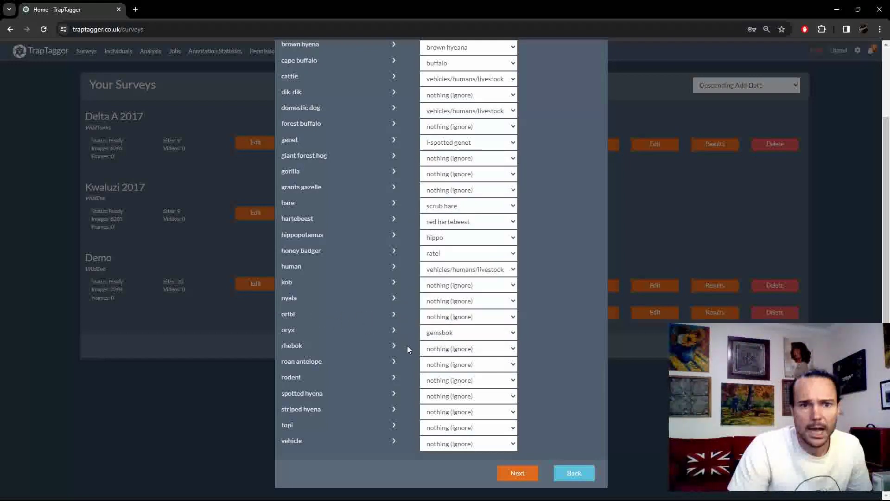
{"action": "left_click", "coordinate": [431, 364]}
{"action": "type", "text": "roan"}
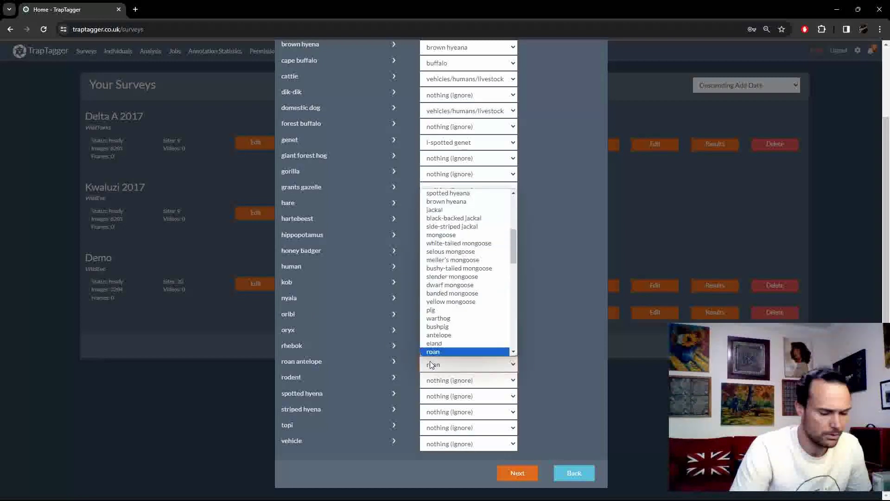
{"action": "key", "text": "Return"}
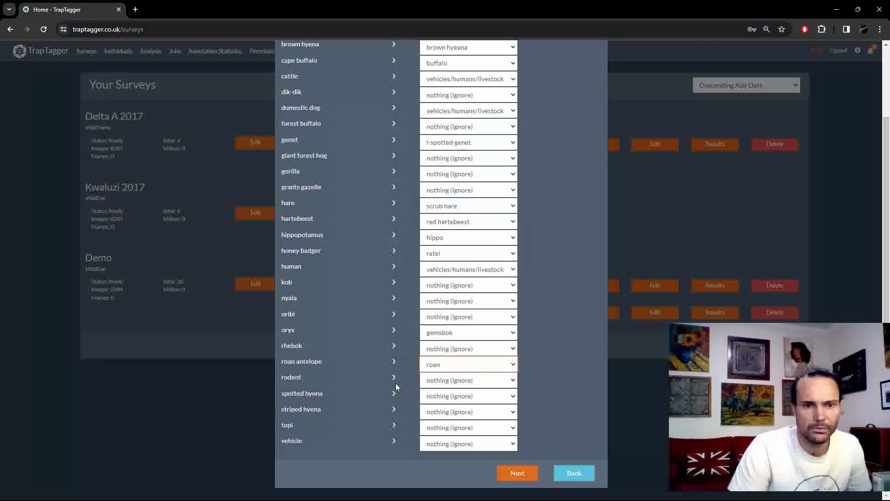
- Translate the rodent classification to cane rat and spotted hyena to spotted hyeana
{"action": "left_click", "coordinate": [440, 381]}
{"action": "type", "text": "cane rat"}
{"action": "key", "text": "Return"}
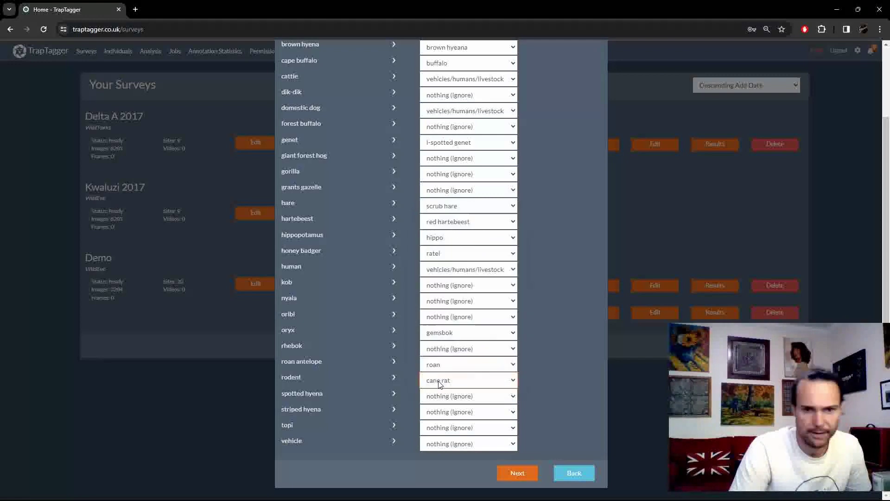
{"action": "left_click", "coordinate": [431, 395]}
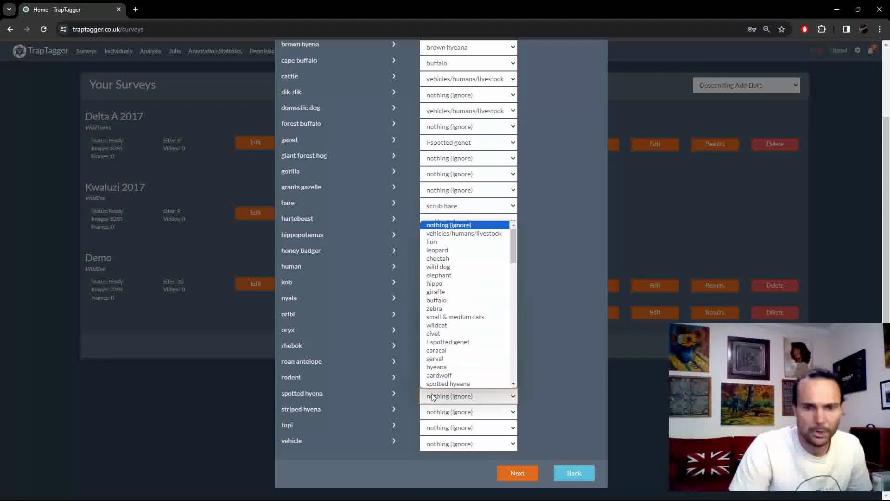
{"action": "type", "text": "spotted hyena"}
{"action": "key", "text": "Return"}
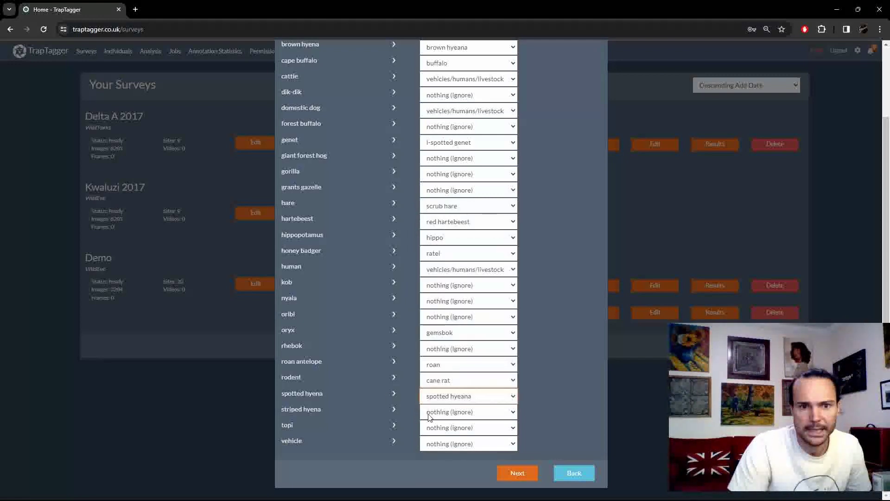
- Translate the vehicle classification to vehicles/humans/livestock
{"action": "left_click", "coordinate": [430, 444]}
{"action": "type", "text": "vehicles/humans/livestock"}
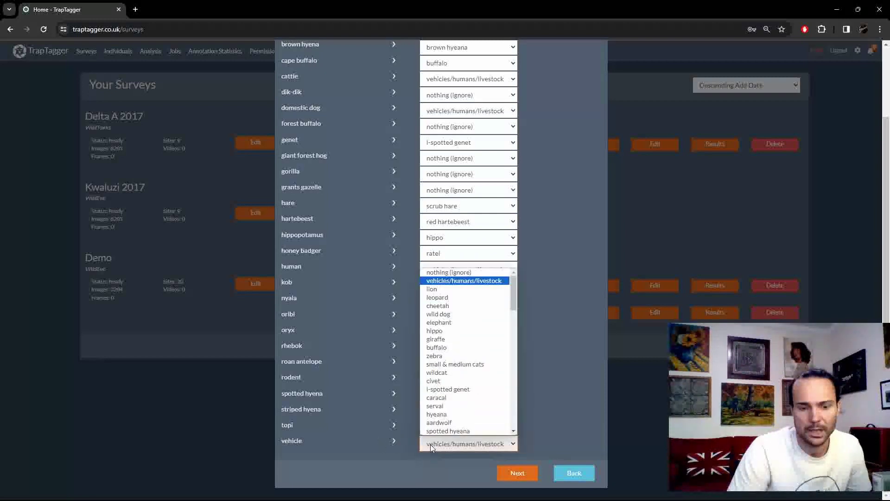
{"action": "key", "text": "Return"}
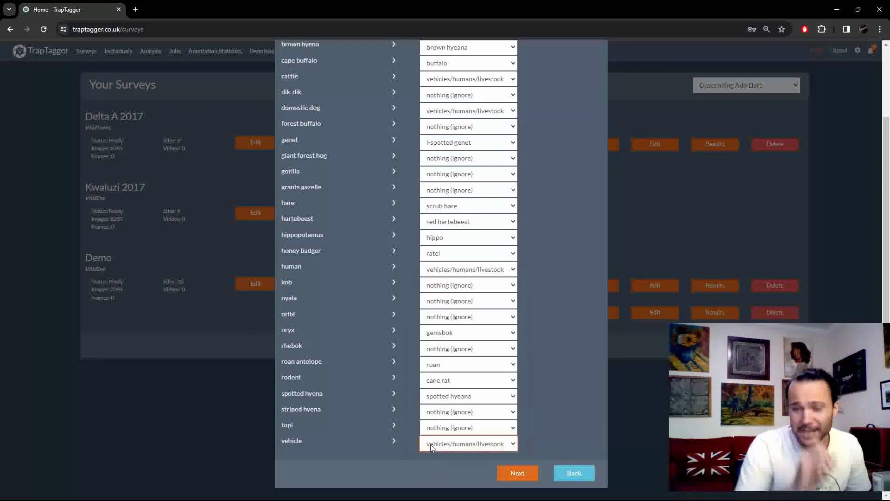
{"action": "left_click", "coordinate": [549, 394]}
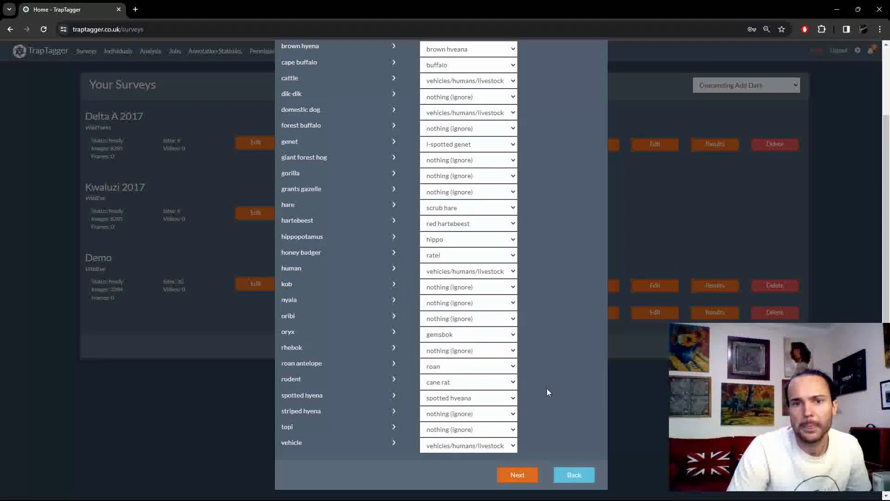
{"action": "scroll", "coordinate": [547, 388], "scroll_direction": "up", "scroll_amount": 2}
{"action": "scroll", "coordinate": [558, 381], "scroll_direction": "down", "scroll_amount": 2}
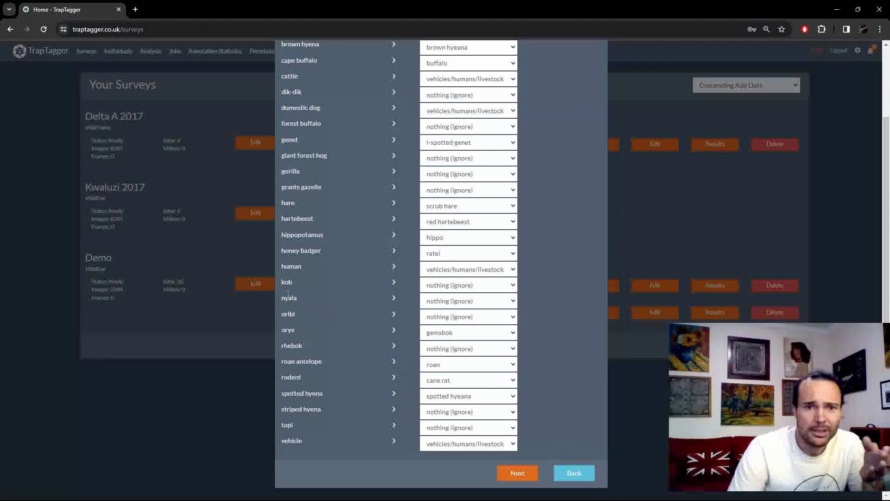
{"action": "left_click_drag", "start_coordinate": [287, 298], "coordinate": [294, 298]}
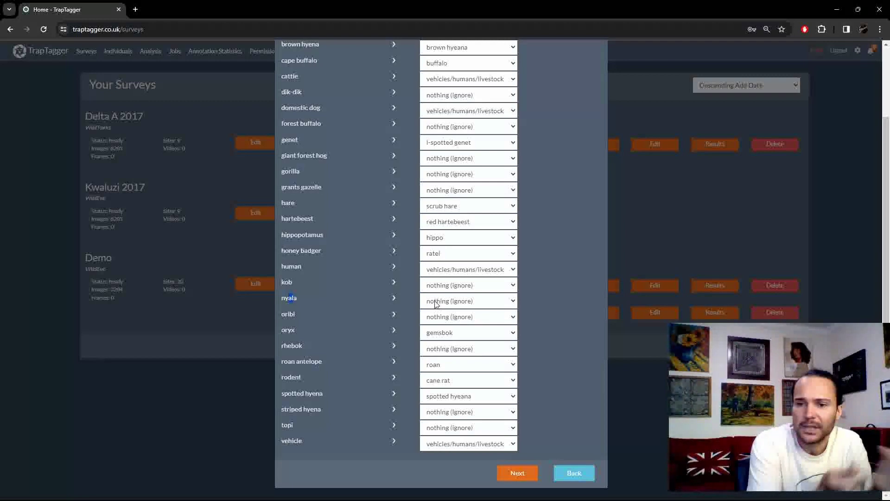
{"action": "left_click", "coordinate": [560, 354]}
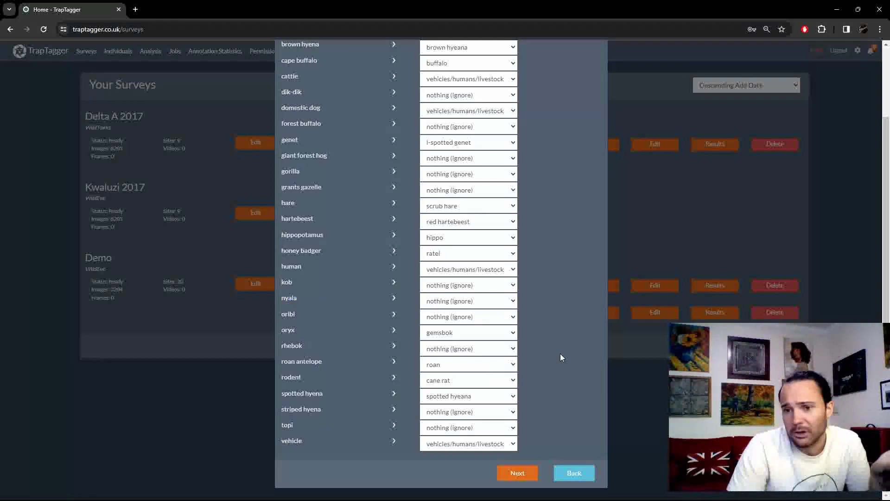
- Accept the label translations and select all species for auto-classification
{"action": "left_click", "coordinate": [516, 473]}
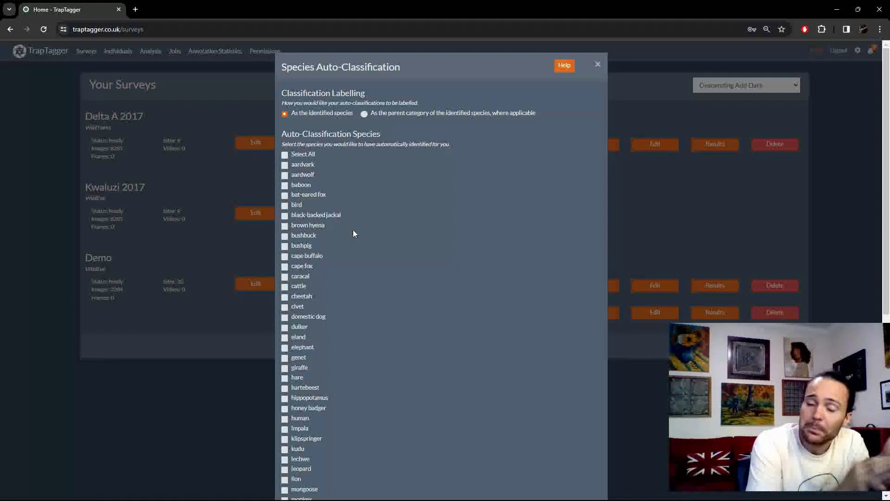
{"action": "left_click", "coordinate": [306, 155]}
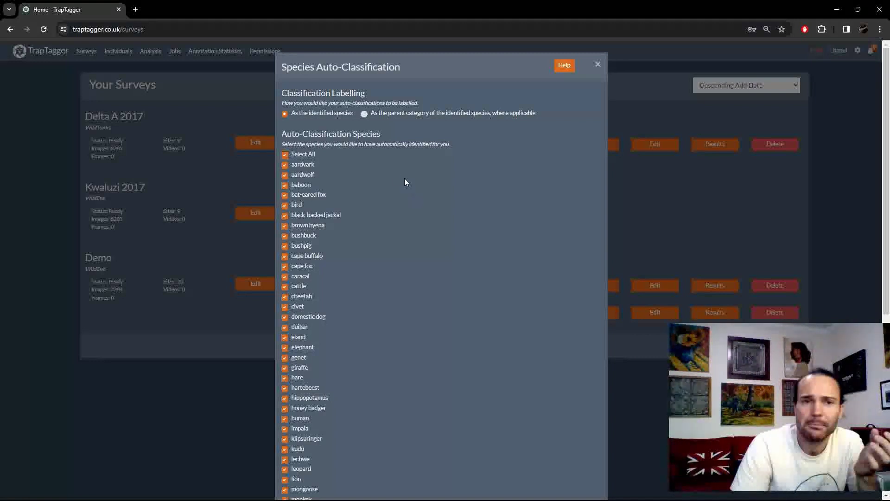
{"action": "left_click", "coordinate": [316, 154]}
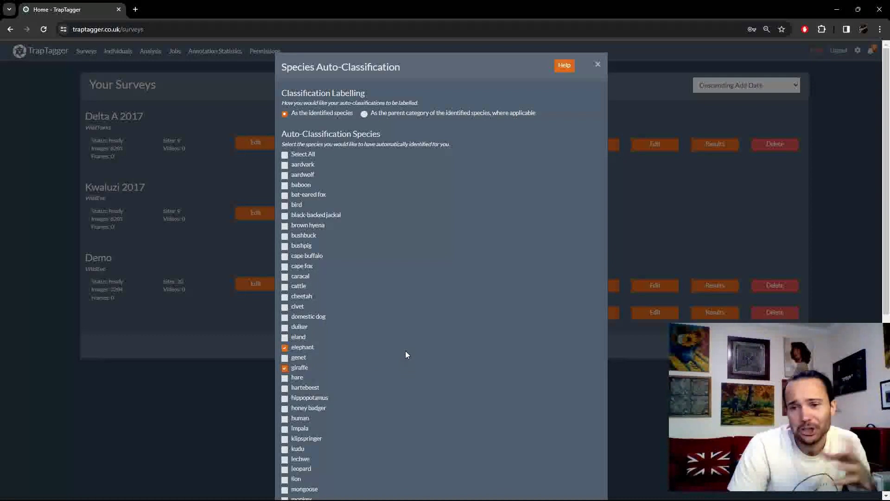
{"action": "left_click", "coordinate": [287, 154]}
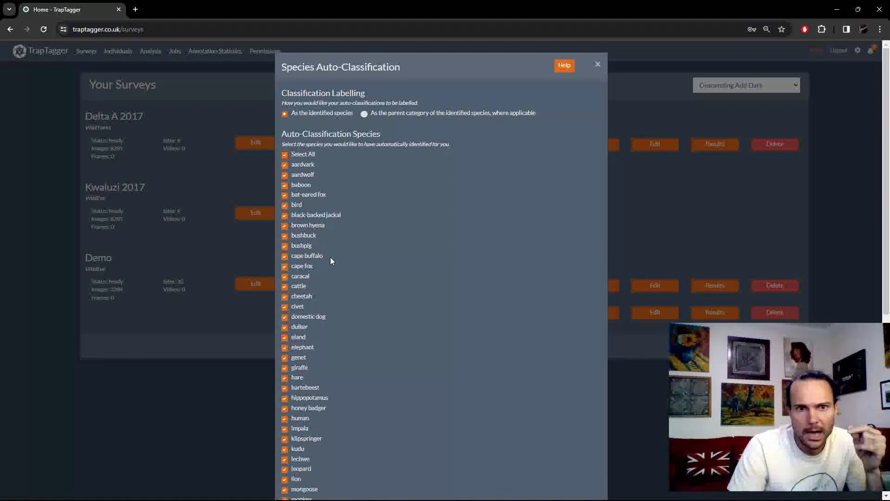
{"action": "left_click", "coordinate": [293, 276]}
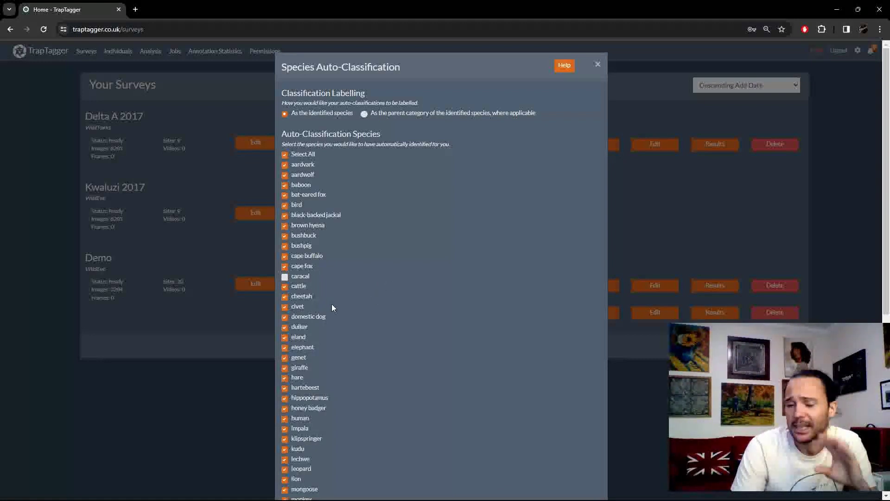
{"action": "left_click", "coordinate": [304, 278]}
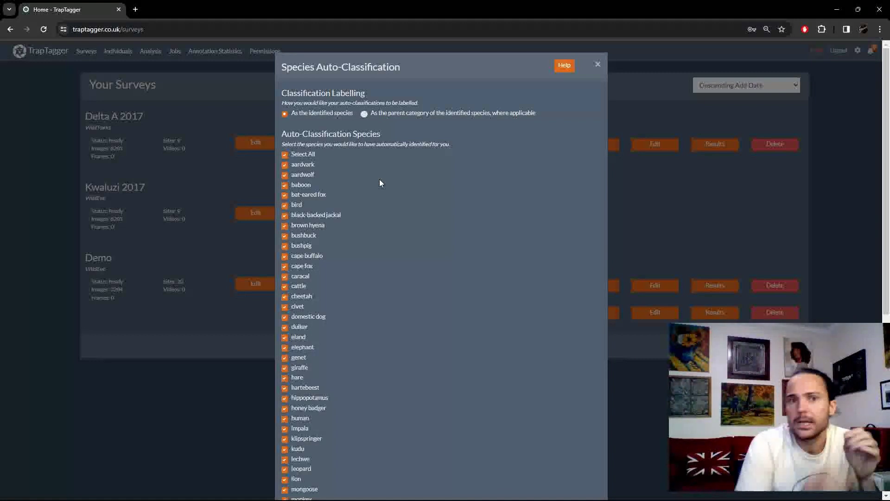
{"action": "left_click", "coordinate": [406, 113]}
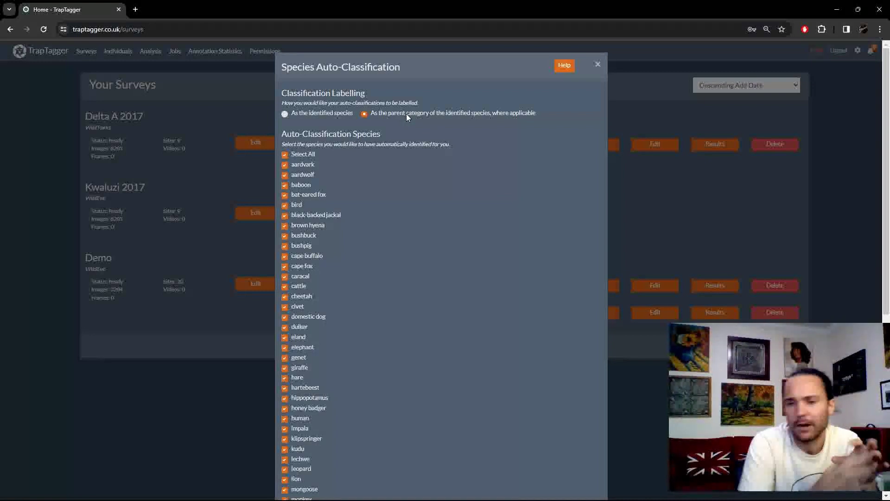
{"action": "left_click", "coordinate": [344, 113]}
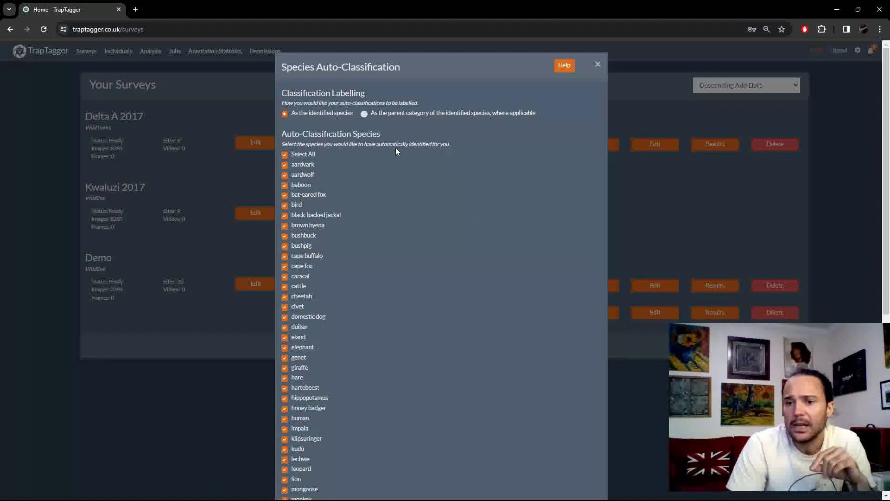
- Submit the annotation set with the chosen auto-classification species and labelling as the identified species
{"action": "scroll", "coordinate": [425, 198], "scroll_direction": "down", "scroll_amount": 6}
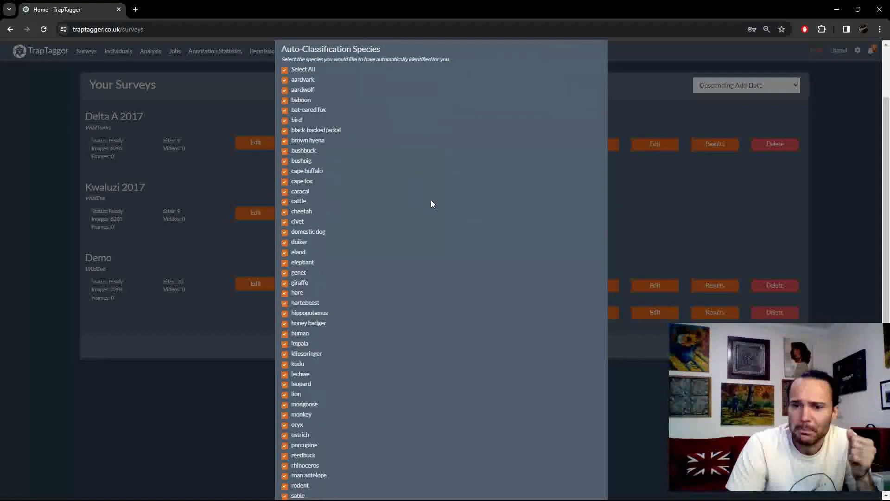
{"action": "scroll", "coordinate": [431, 204], "scroll_direction": "down", "scroll_amount": 1}
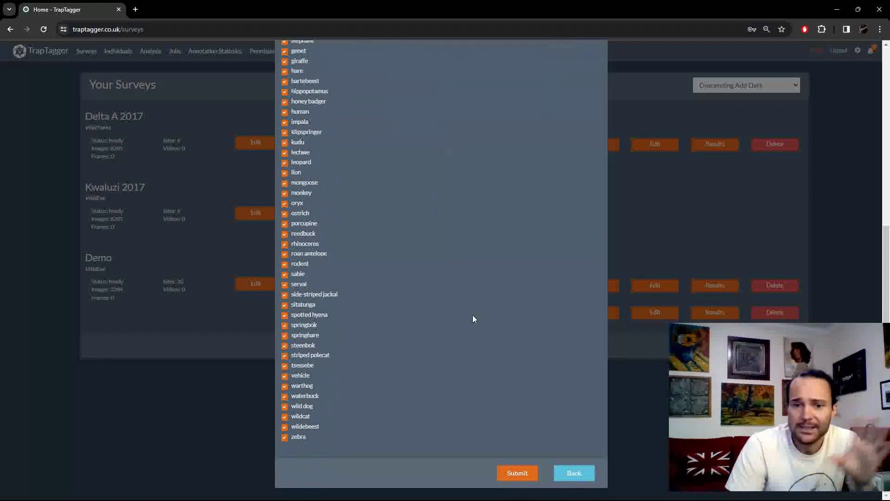
{"action": "left_click", "coordinate": [514, 469]}
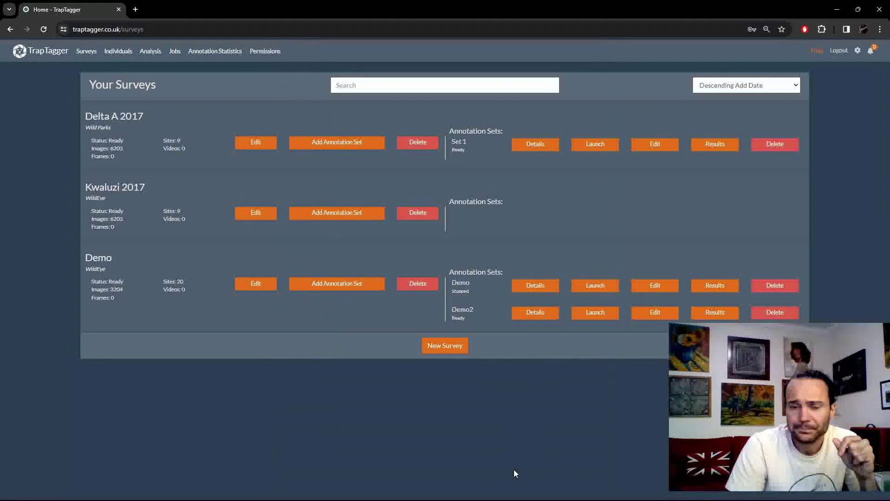